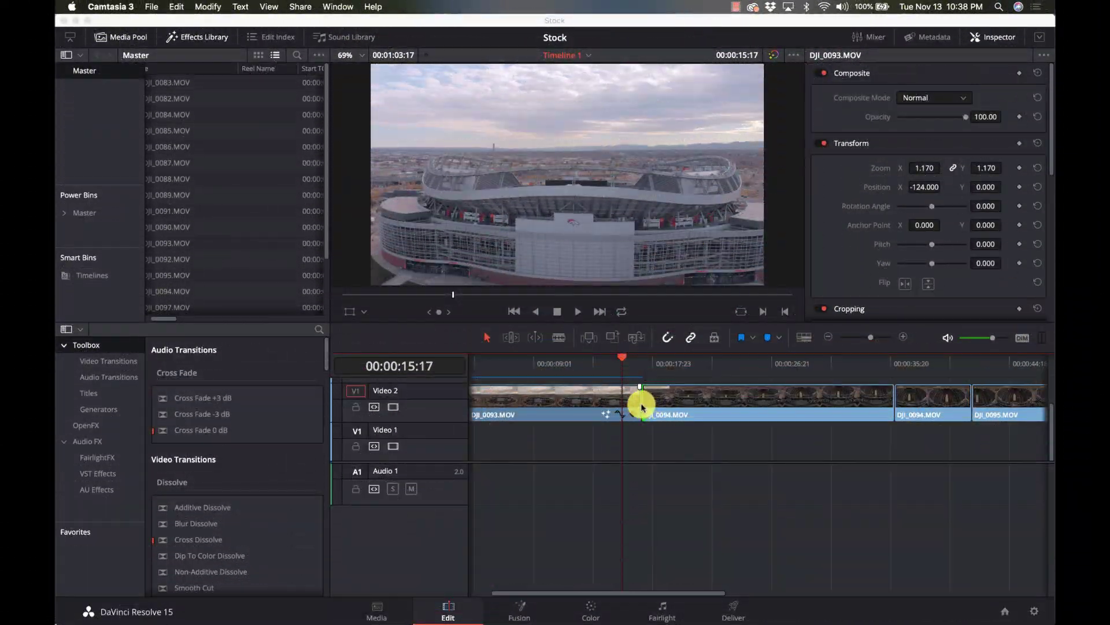
Step: Roll the edit between DJI_0093 and DJI_0094 on Video 2 slightly to the right
left_click(642, 403)
mouse_move(642, 403)
left_mouse_down()
mouse_move(698, 401)
mouse_move(652, 411)
left_mouse_up()
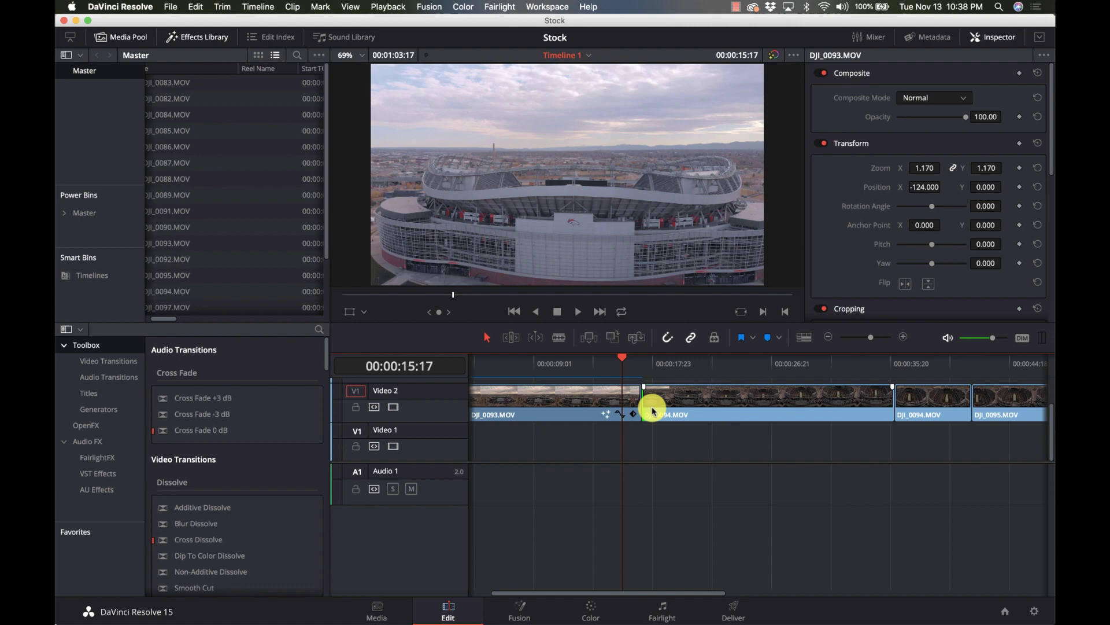
left_click(171, 7)
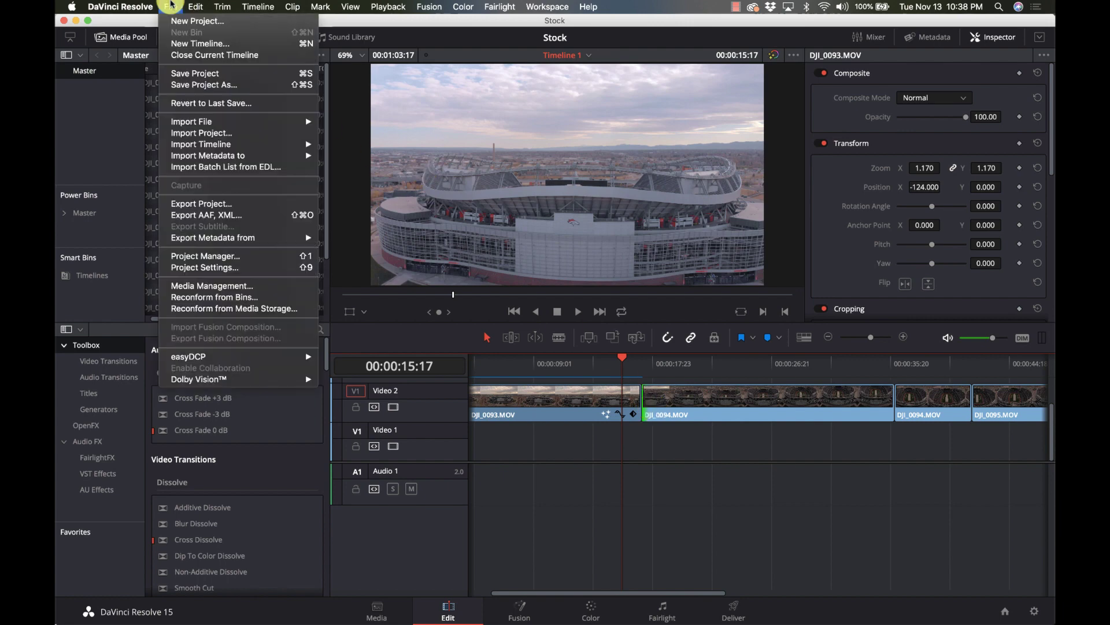
mouse_move(140, 6)
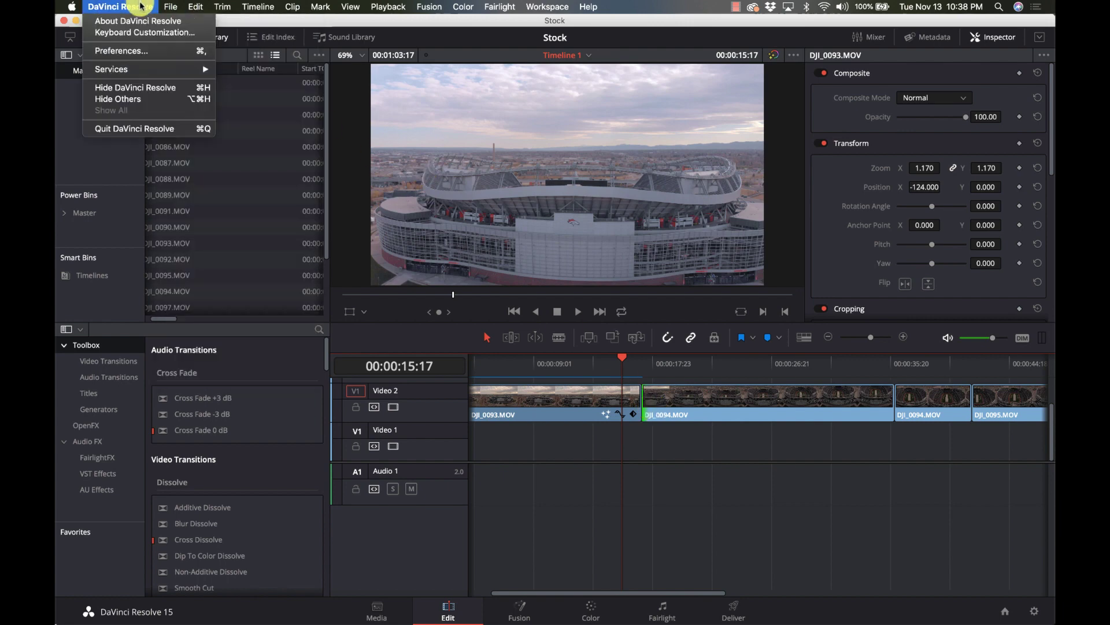
left_click(125, 33)
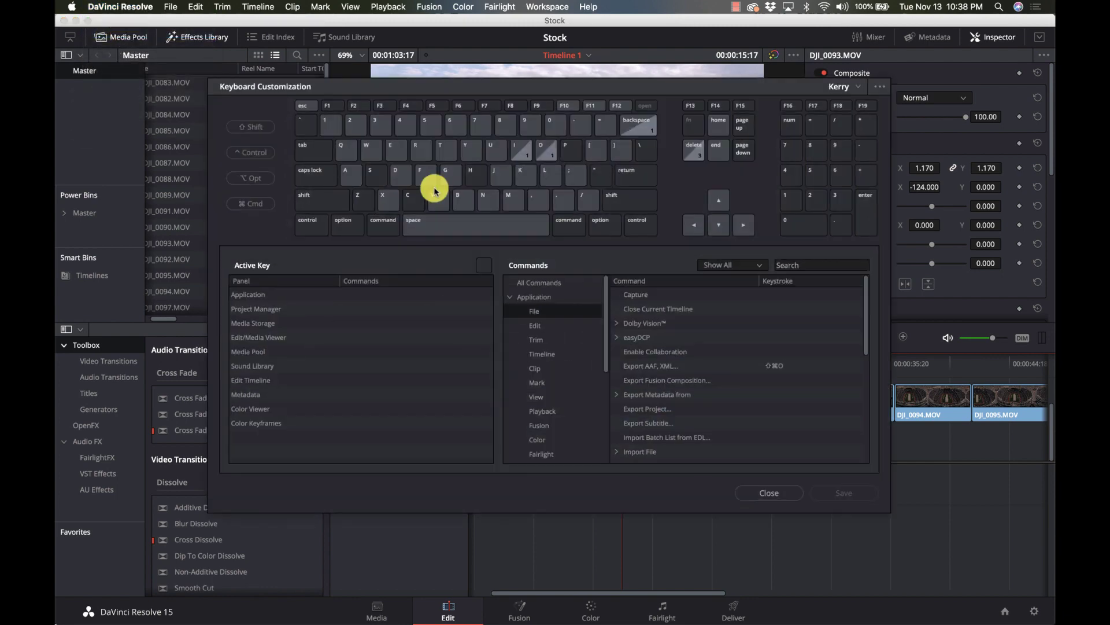
left_click(311, 219)
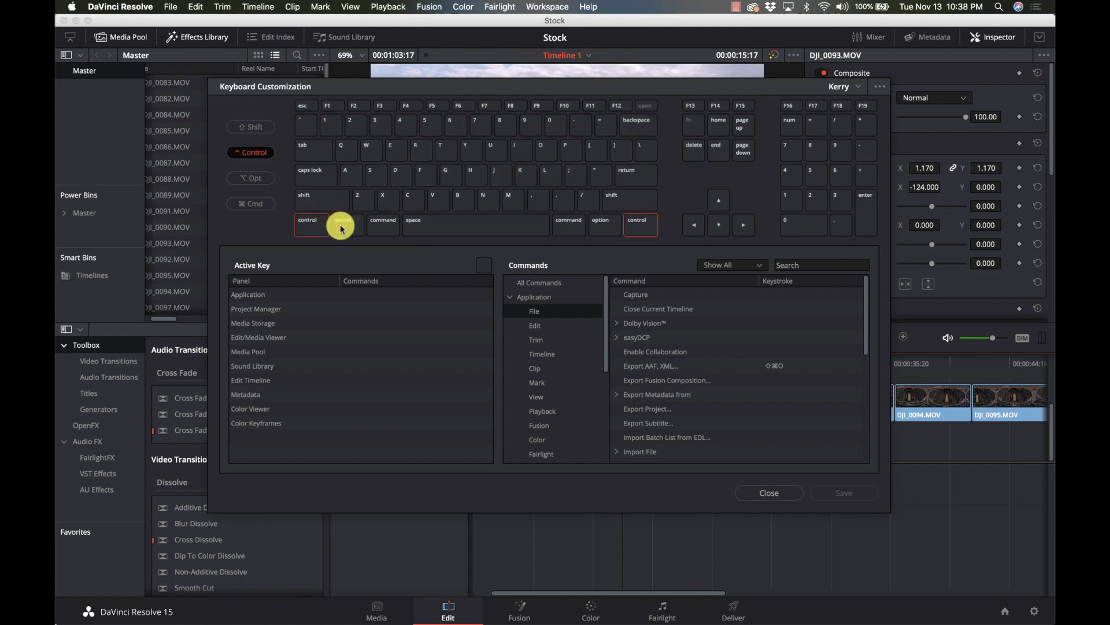
left_click(341, 227)
left_click(379, 225)
left_click(319, 226)
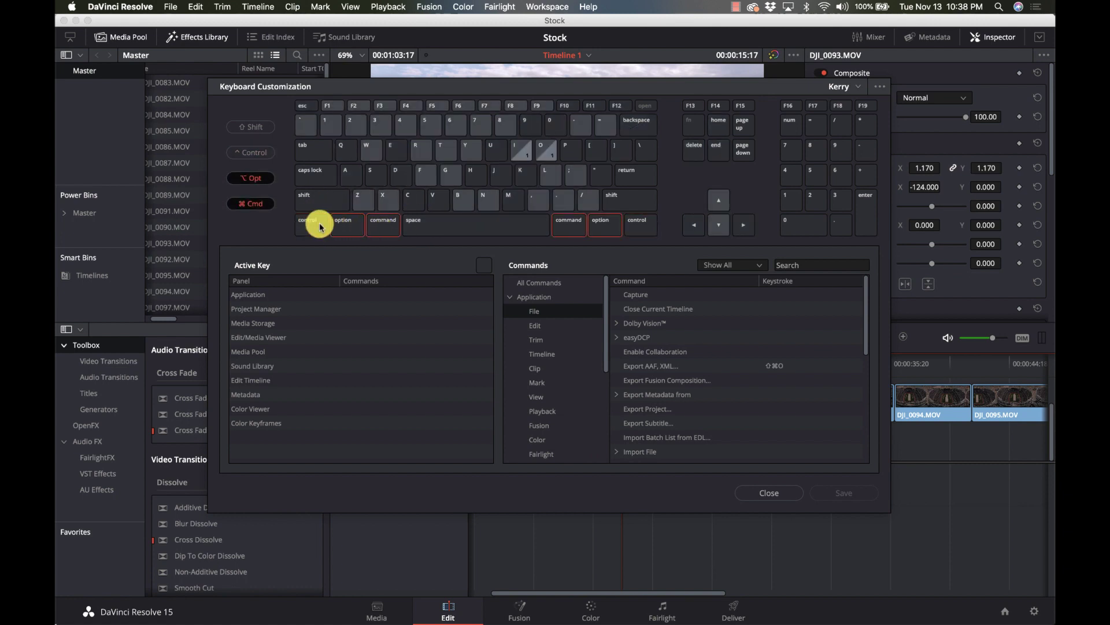
left_click(318, 200)
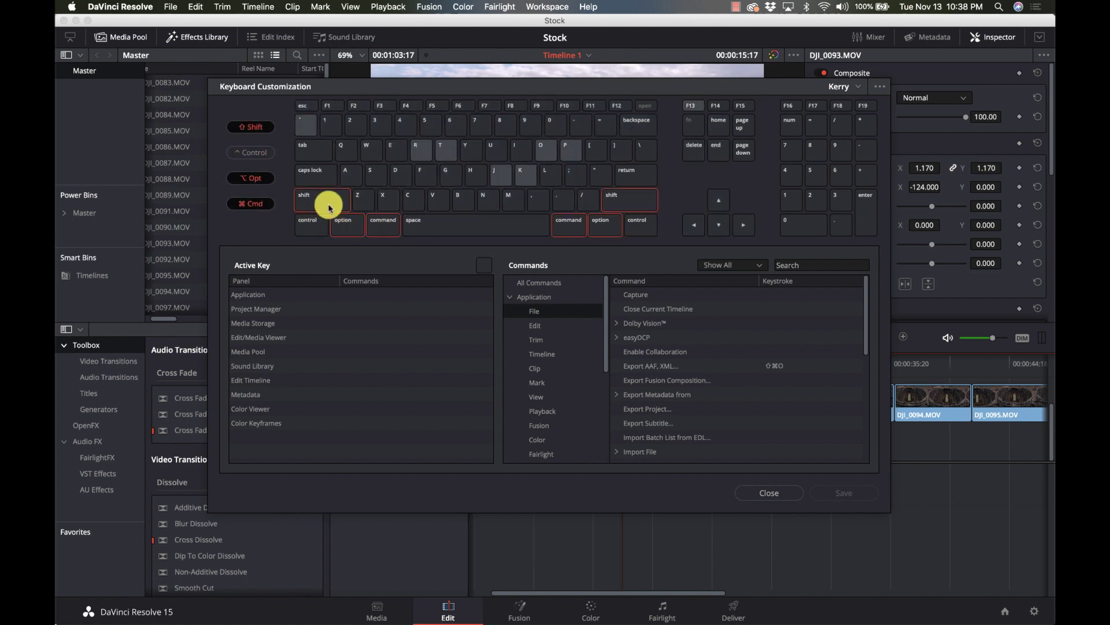
left_click(359, 228)
left_click(376, 232)
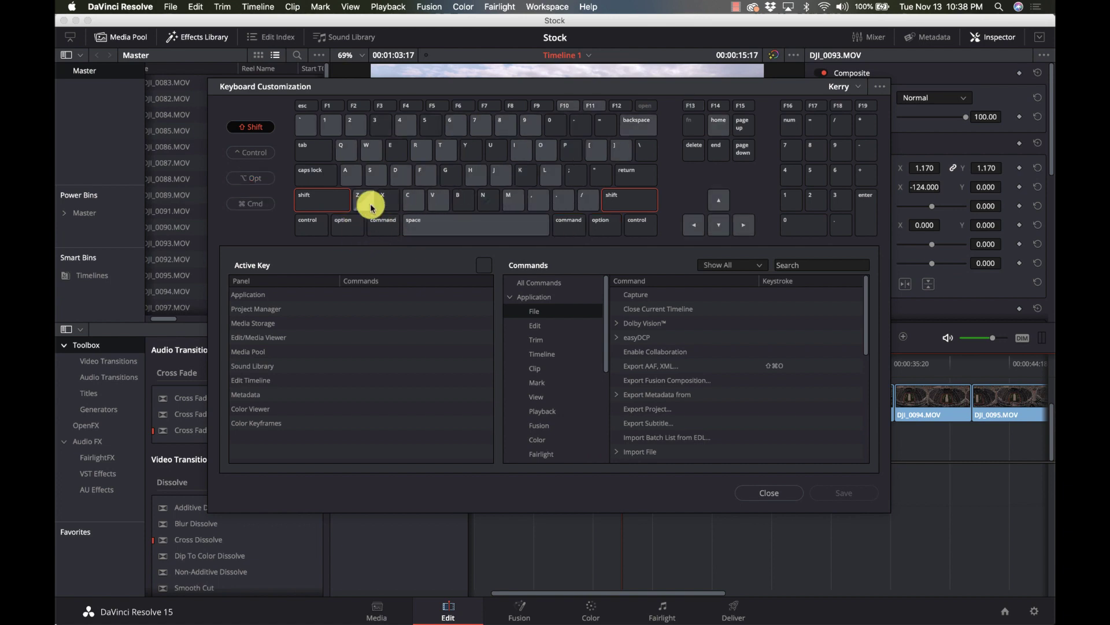
left_click(323, 178)
left_click(322, 176)
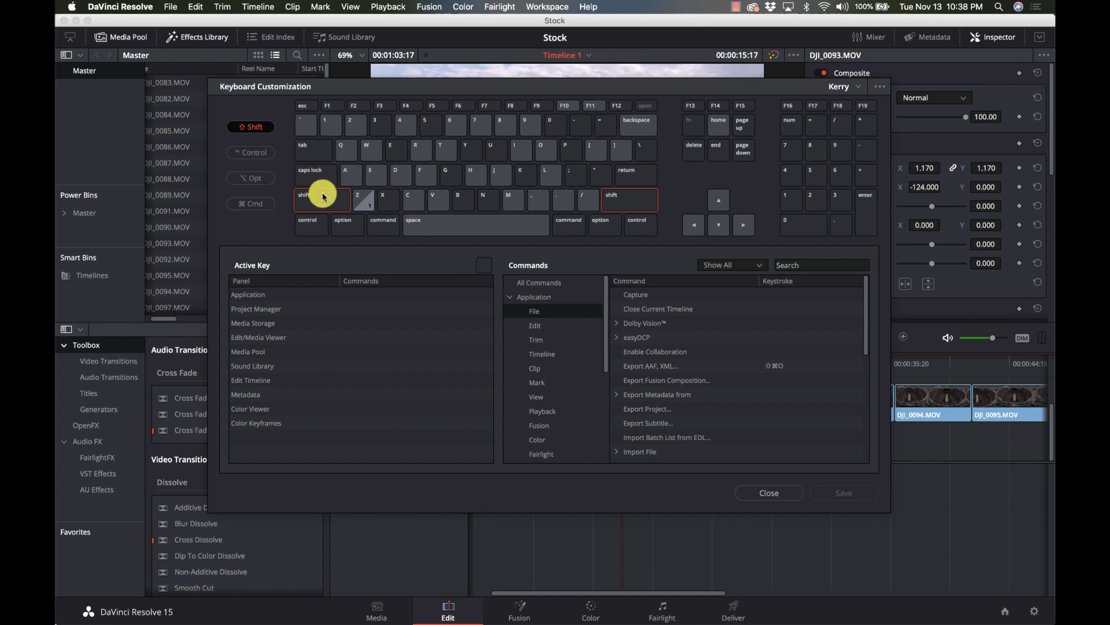
left_click(345, 230)
left_click(308, 230)
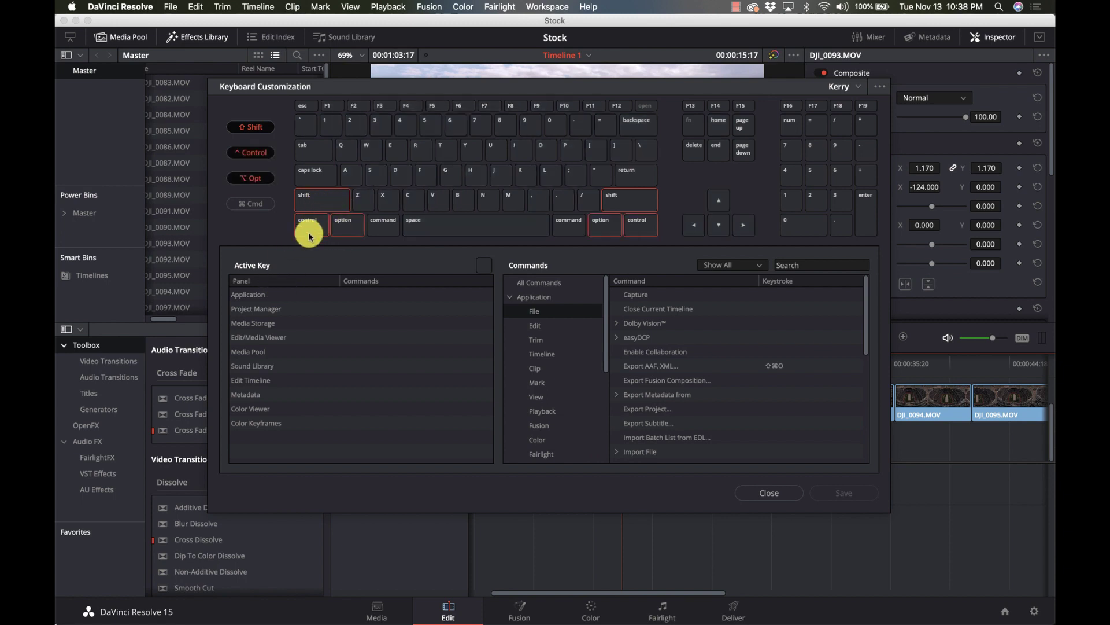
left_click(310, 233)
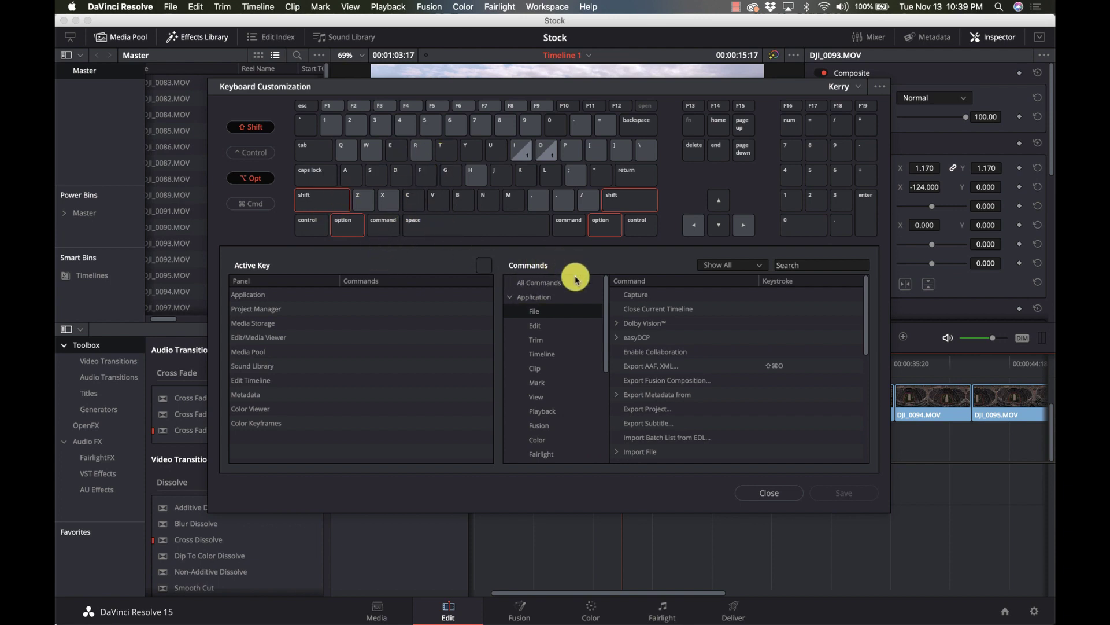
left_click(764, 492)
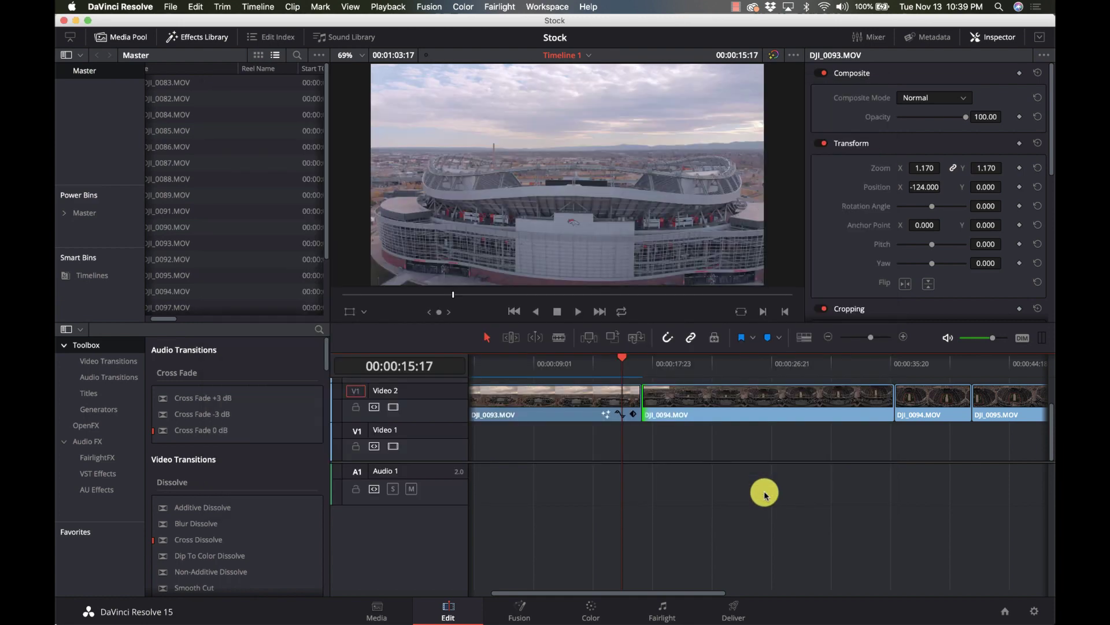
left_click(173, 7)
mouse_move(134, 8)
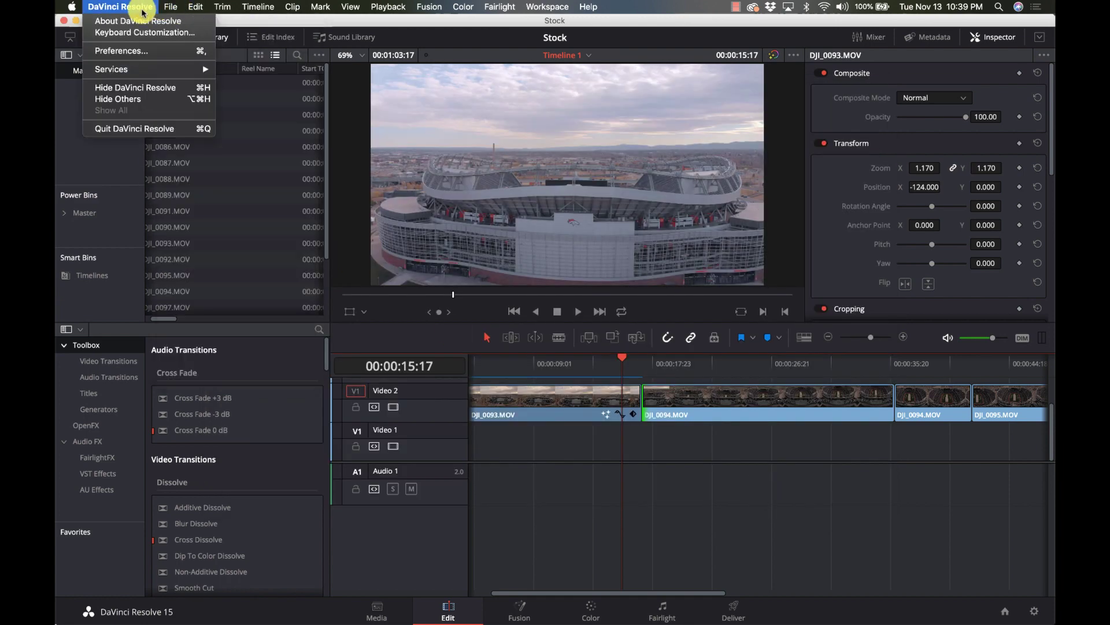
left_click(138, 51)
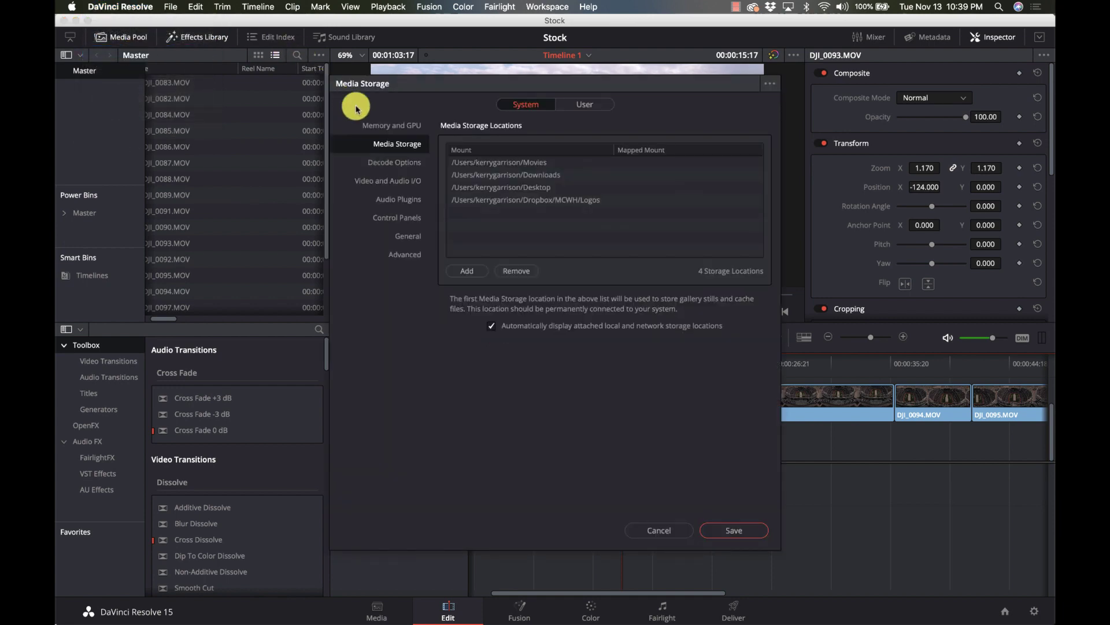
left_click(398, 128)
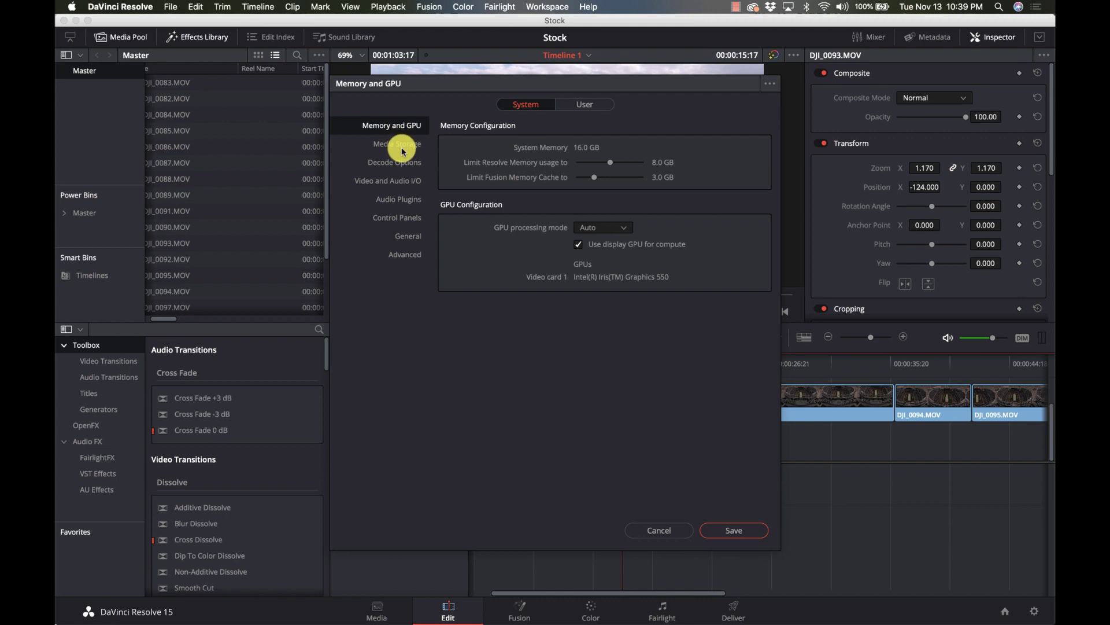
left_click(584, 104)
left_click(418, 144)
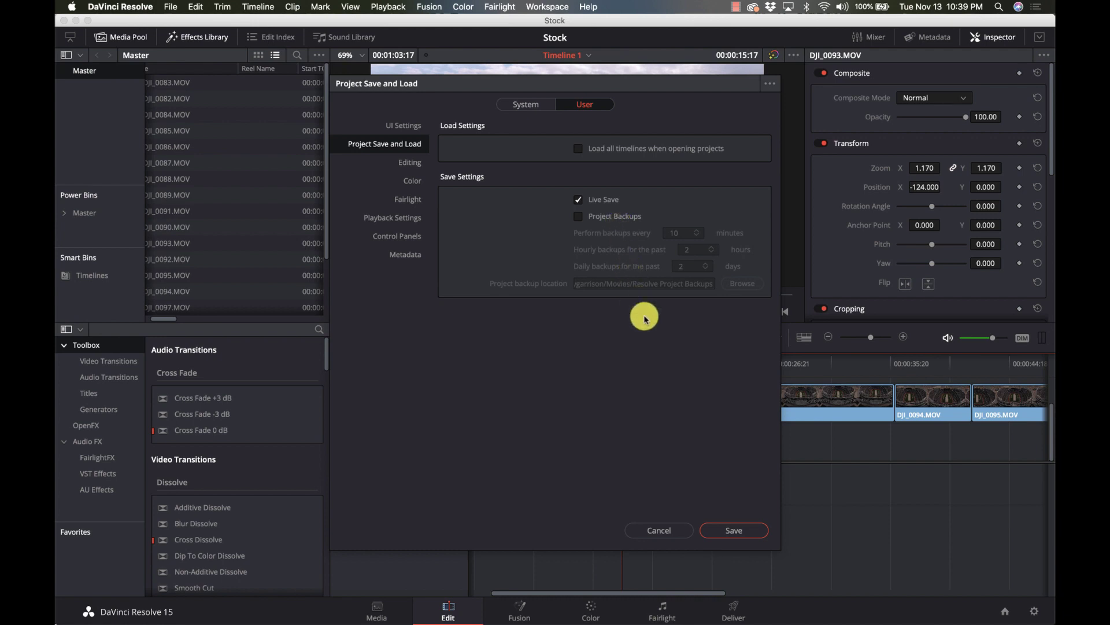
left_click(654, 530)
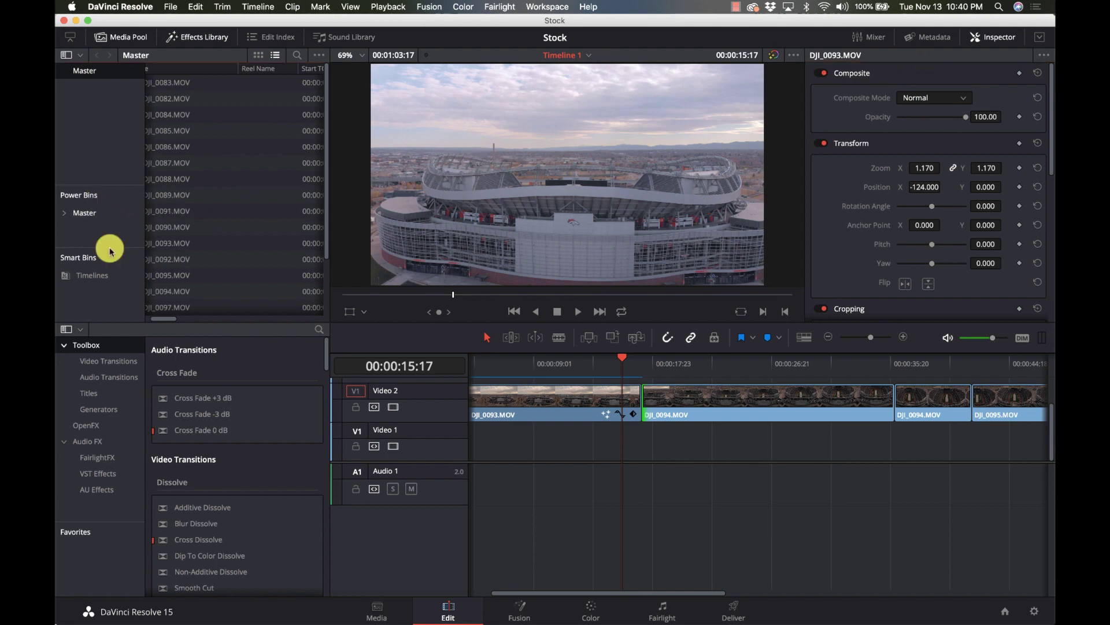
Step: Expand OpenFX in the Effects Library to list ResolveFX filters like Blur and Color
left_click(116, 432)
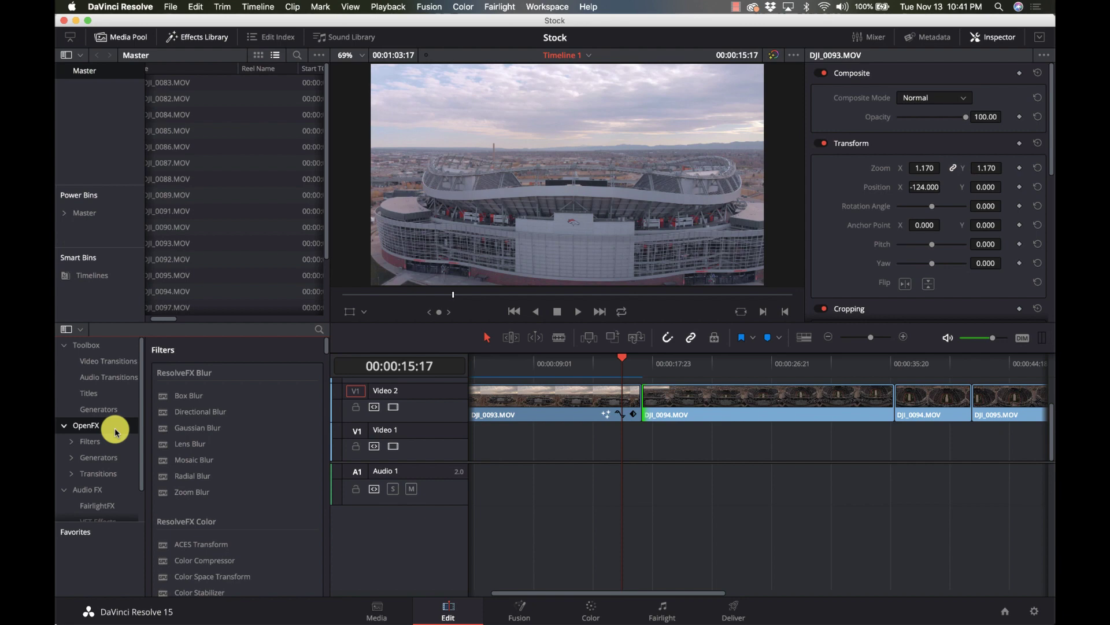
left_click(427, 542)
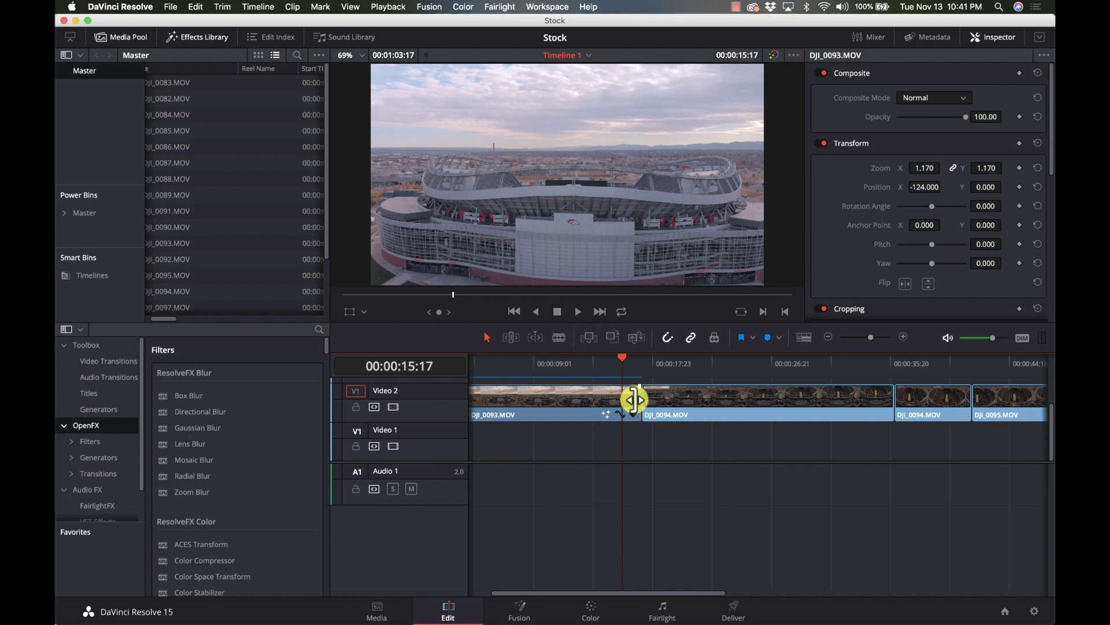
Step: Shorten the end of DJI_0093 and slide DJI_0094 left to close the gap
left_click_drag(634, 399, 587, 399)
left_click(661, 406)
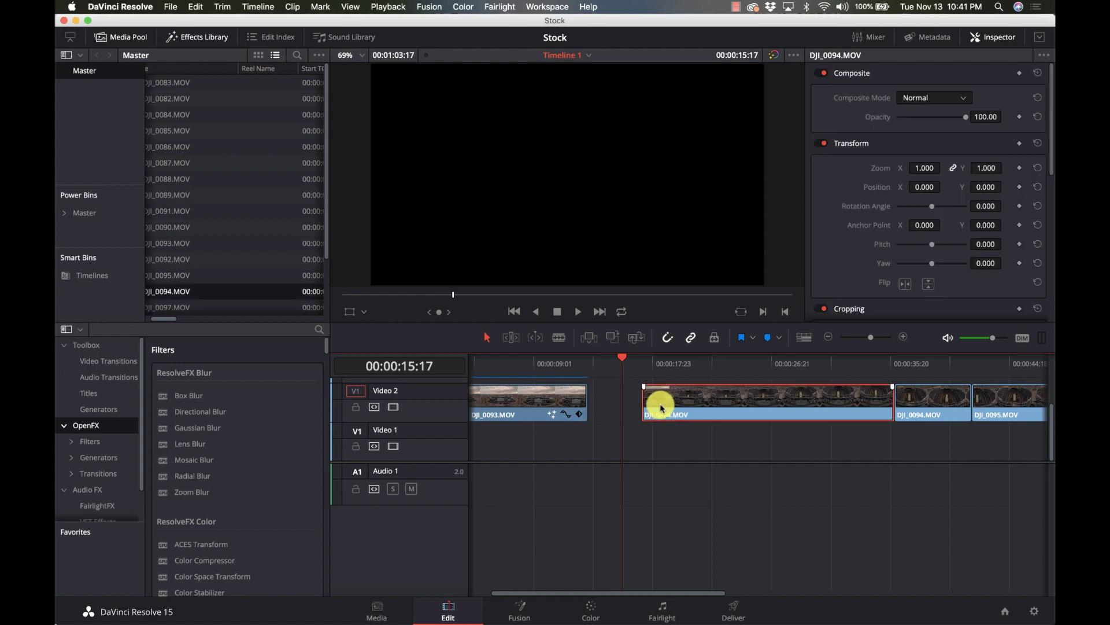
left_click_drag(661, 406, 607, 408)
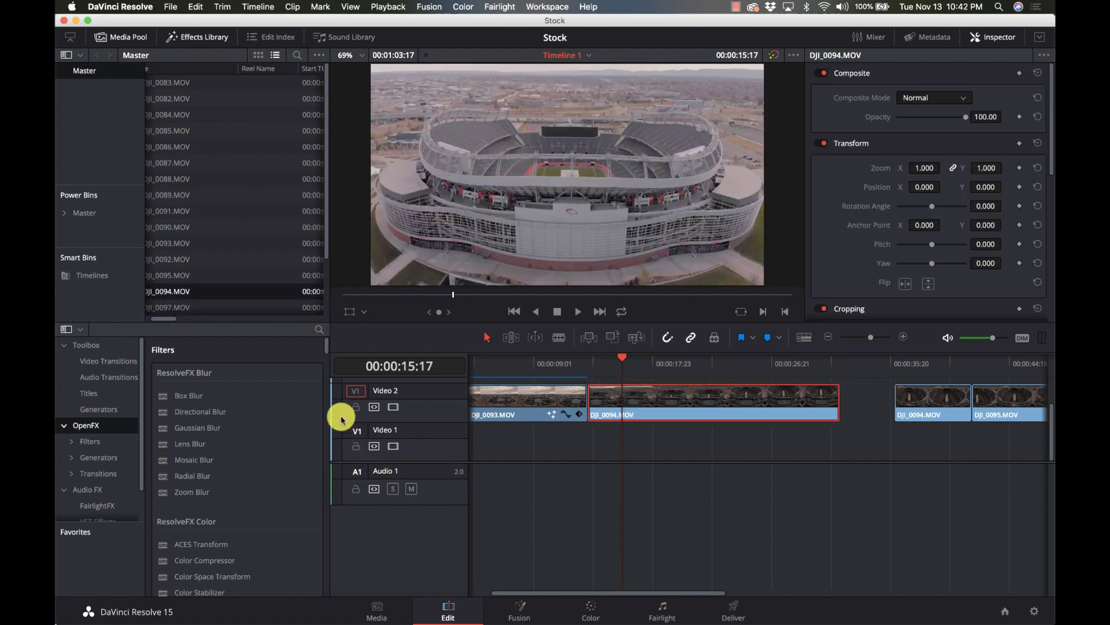
Step: Split DJI_0094 in two and trim the second piece's head, rippling later clips
left_click(559, 340)
left_click(667, 395)
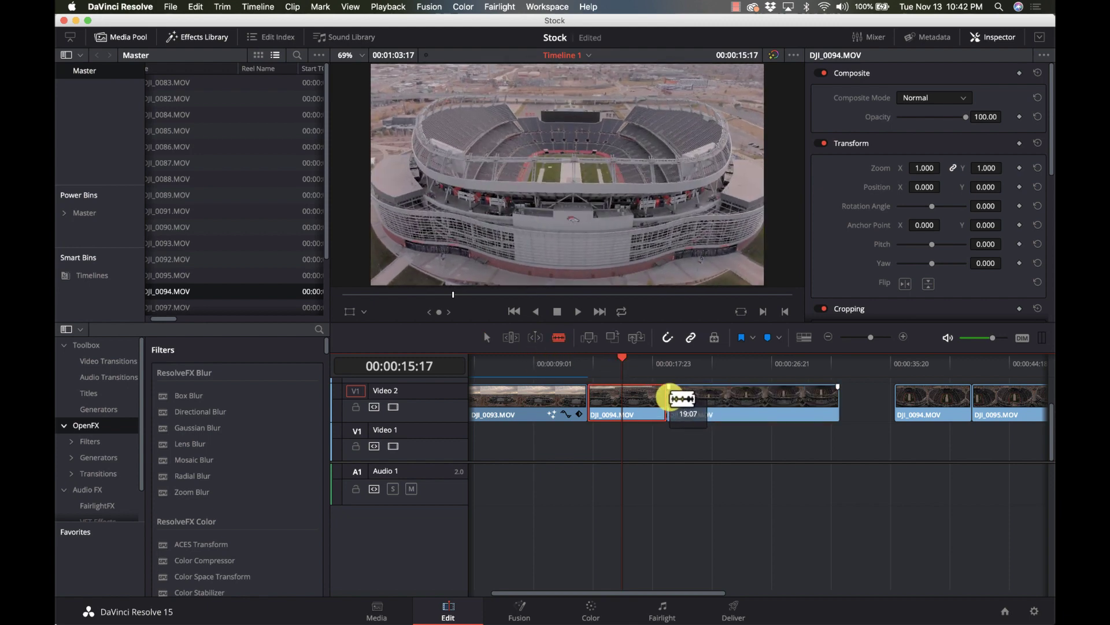
key("t")
left_click_drag(673, 397, 718, 405)
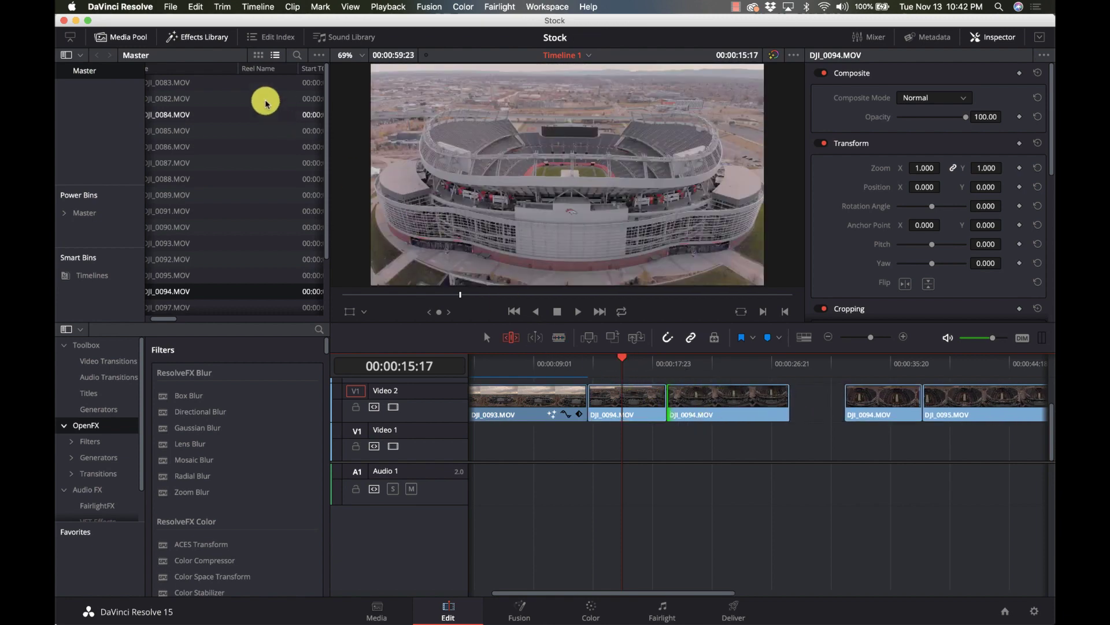
Step: Revert the timeline to the 'Move clips by -98 frames' history state
left_click(195, 6)
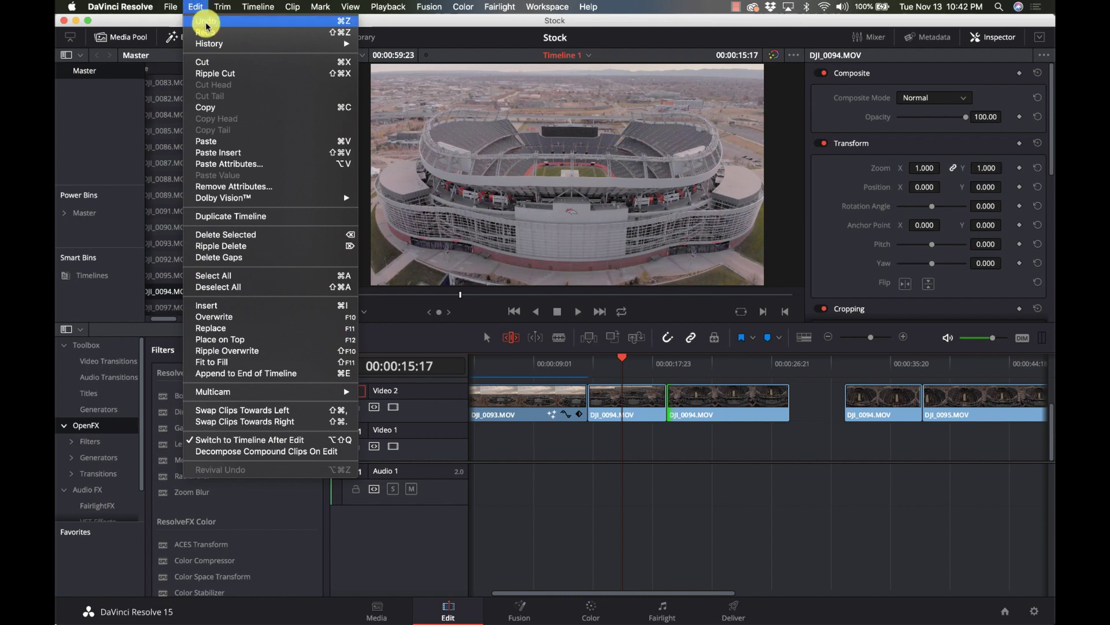
mouse_move(214, 46)
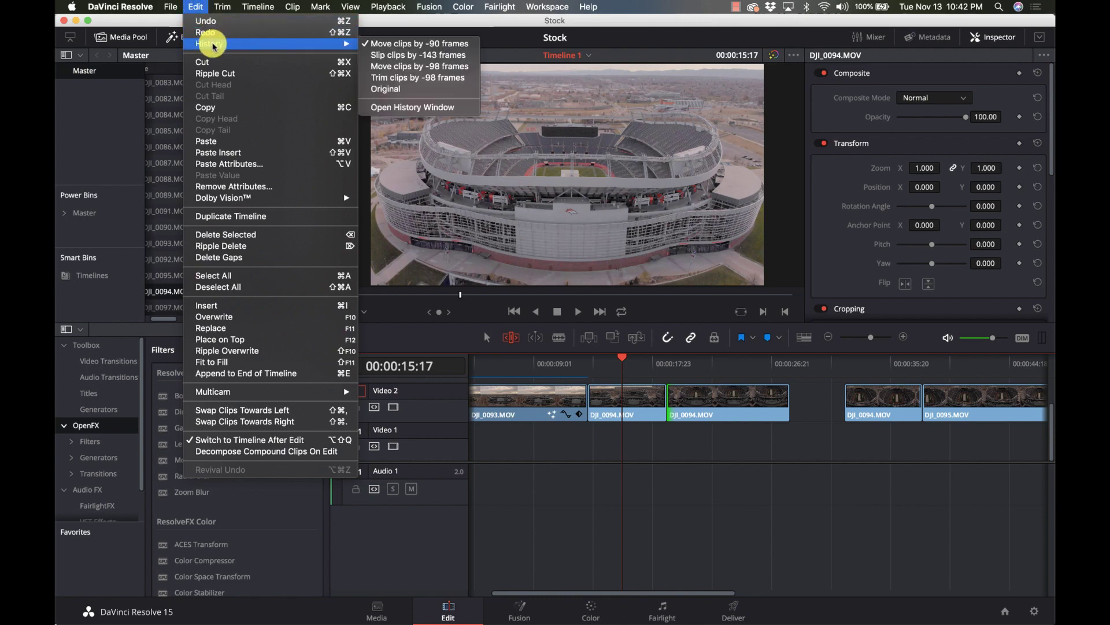
left_click(393, 67)
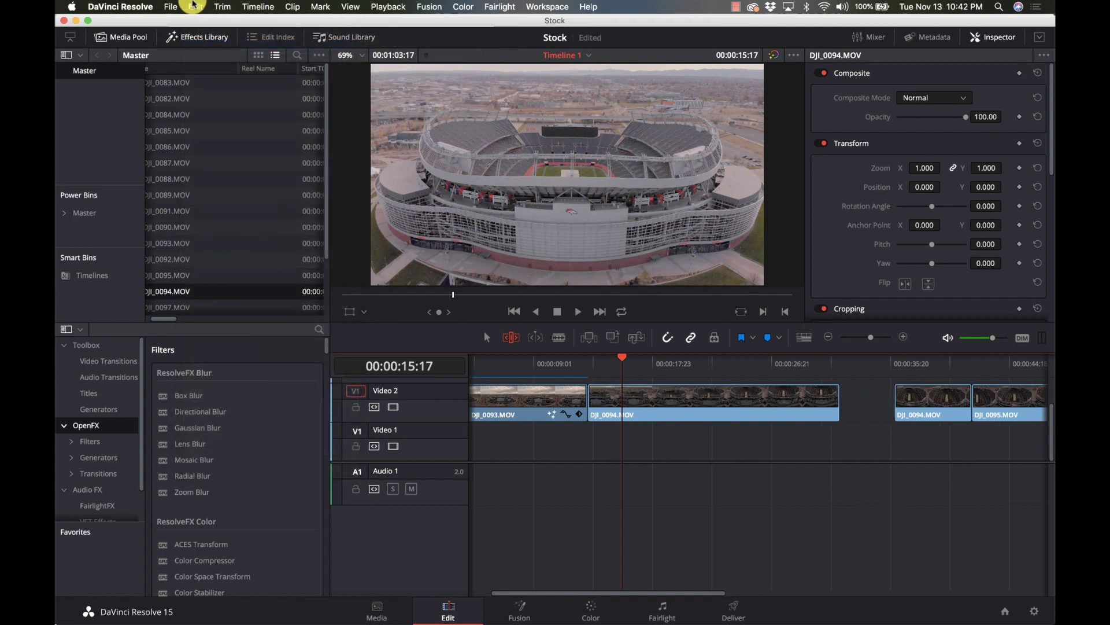
Step: Bring up the timeline's edit history list again
left_click(195, 7)
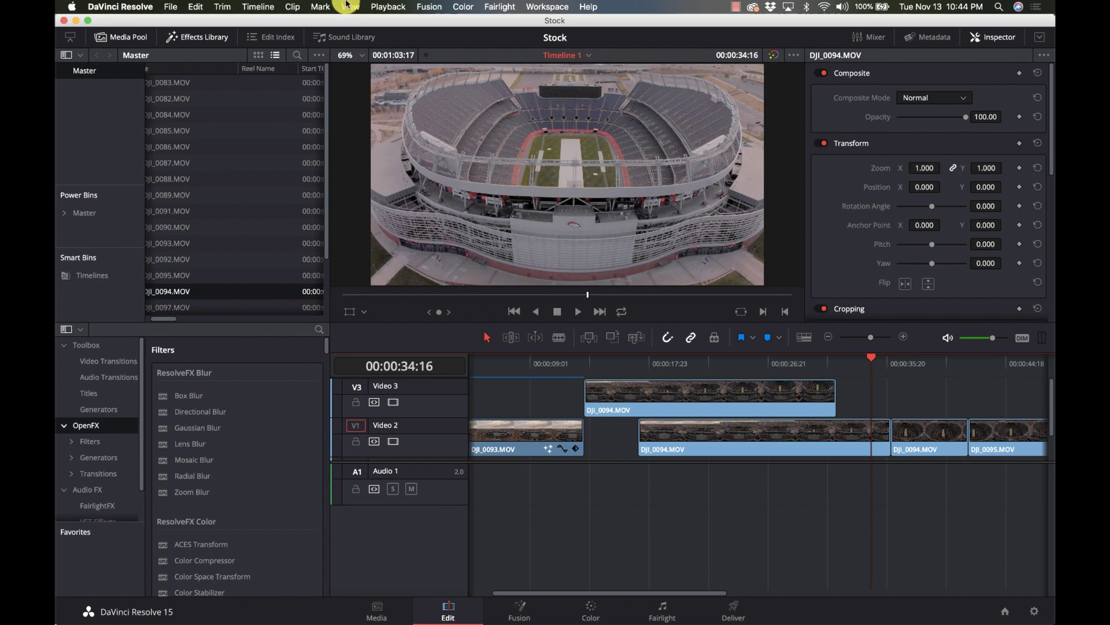
Step: Enable View > Show Duplicate Frames to flag repeated footage with green bars
left_click(353, 7)
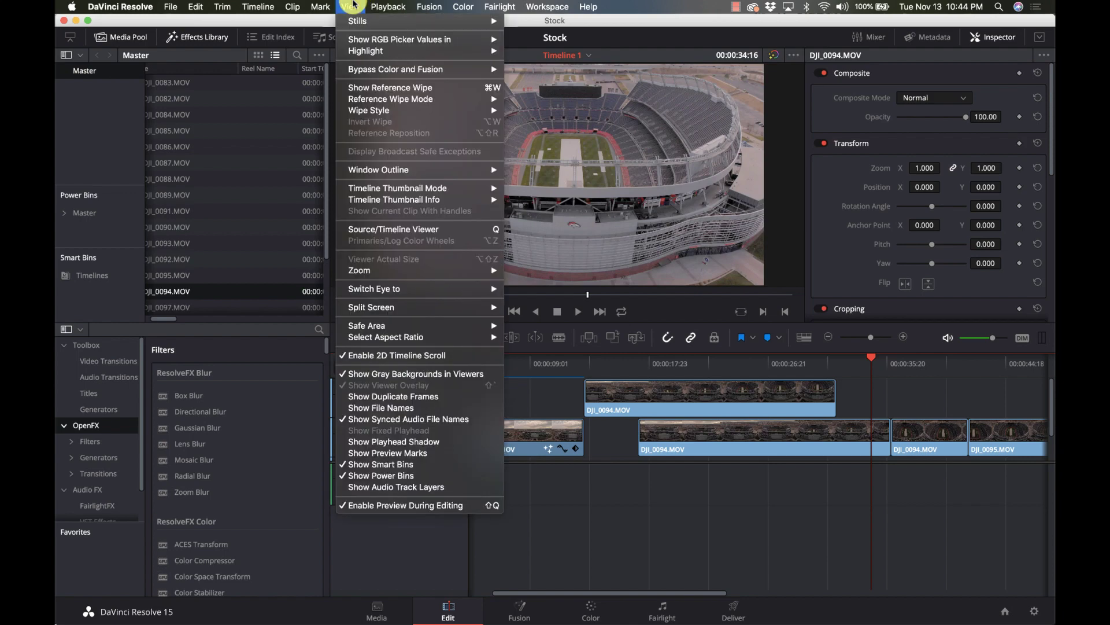
left_click(377, 396)
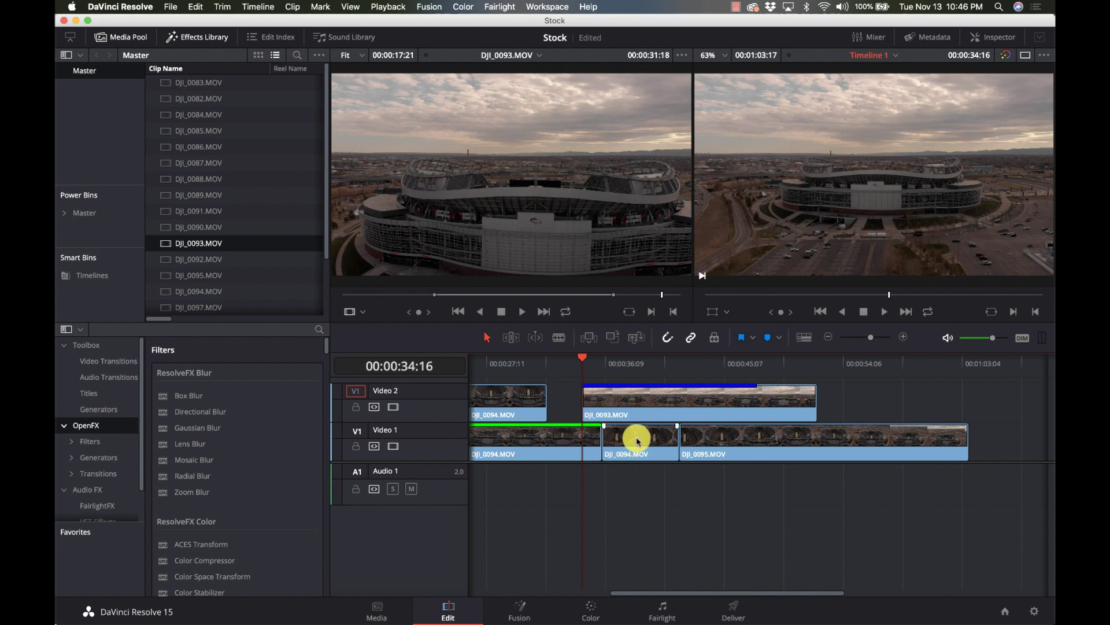
Step: Run Timeline > Clean Up Video Tracks > Flatten Unused Clips and confirm with OK
left_click(266, 8)
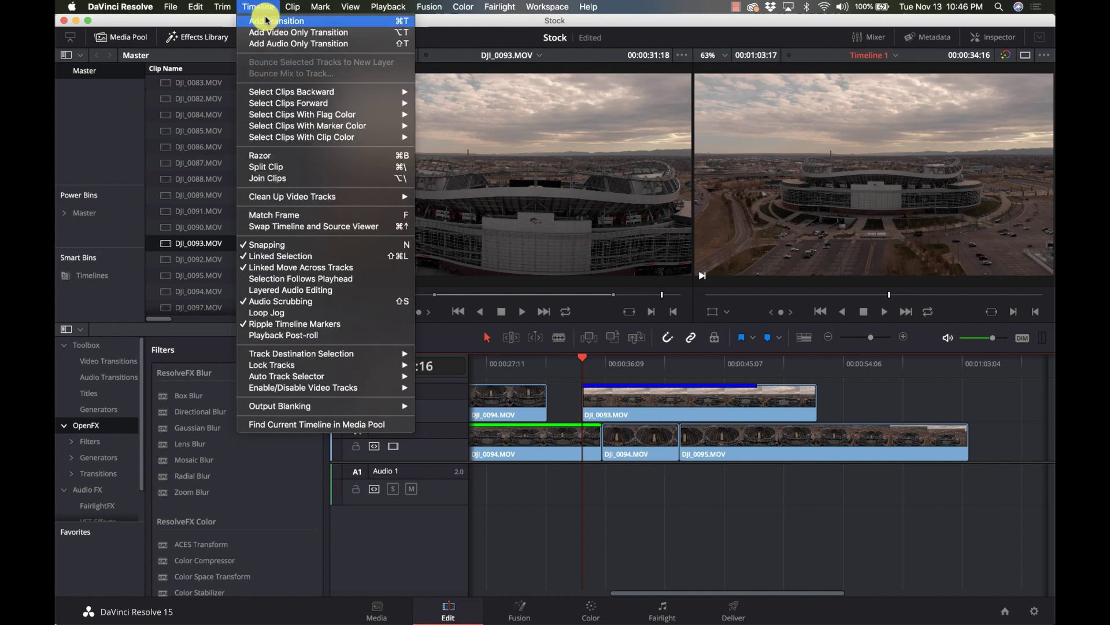
mouse_move(402, 197)
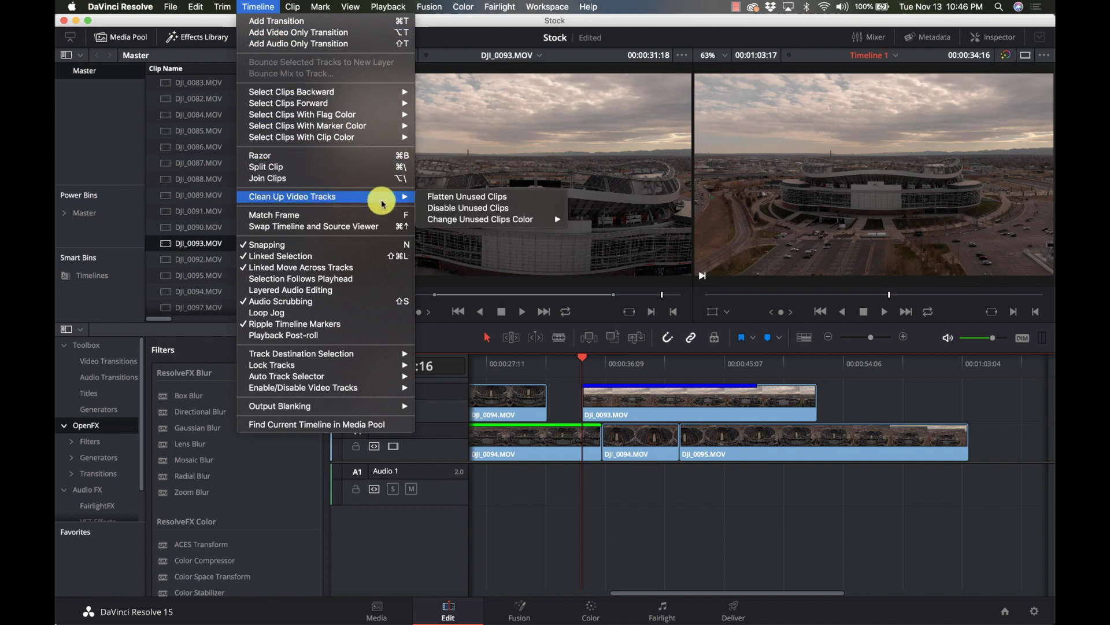
left_click(434, 197)
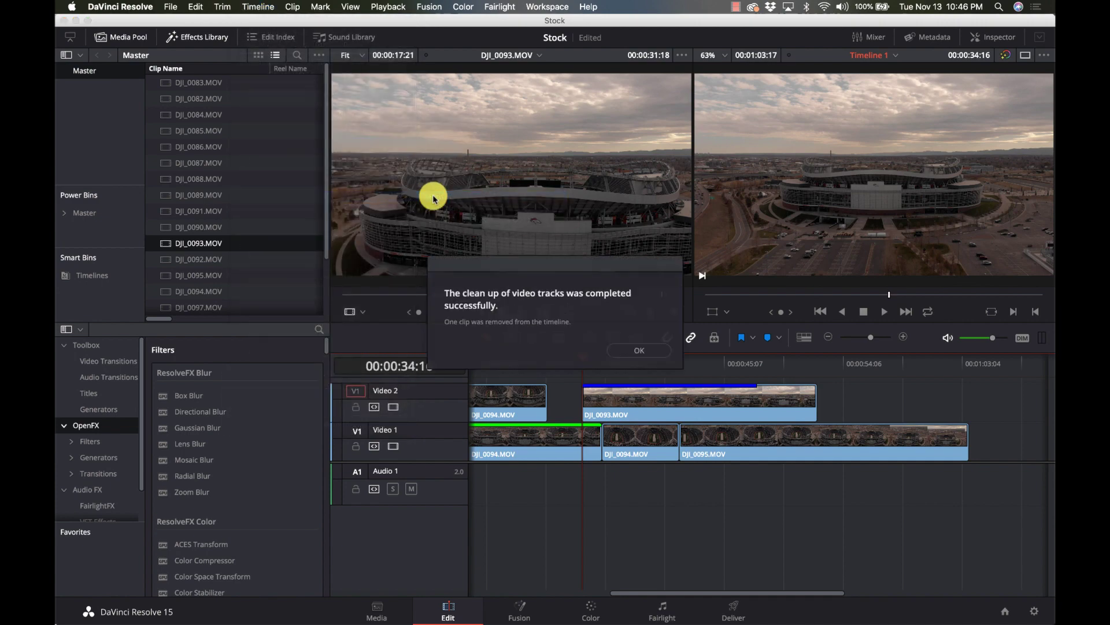
left_click(633, 352)
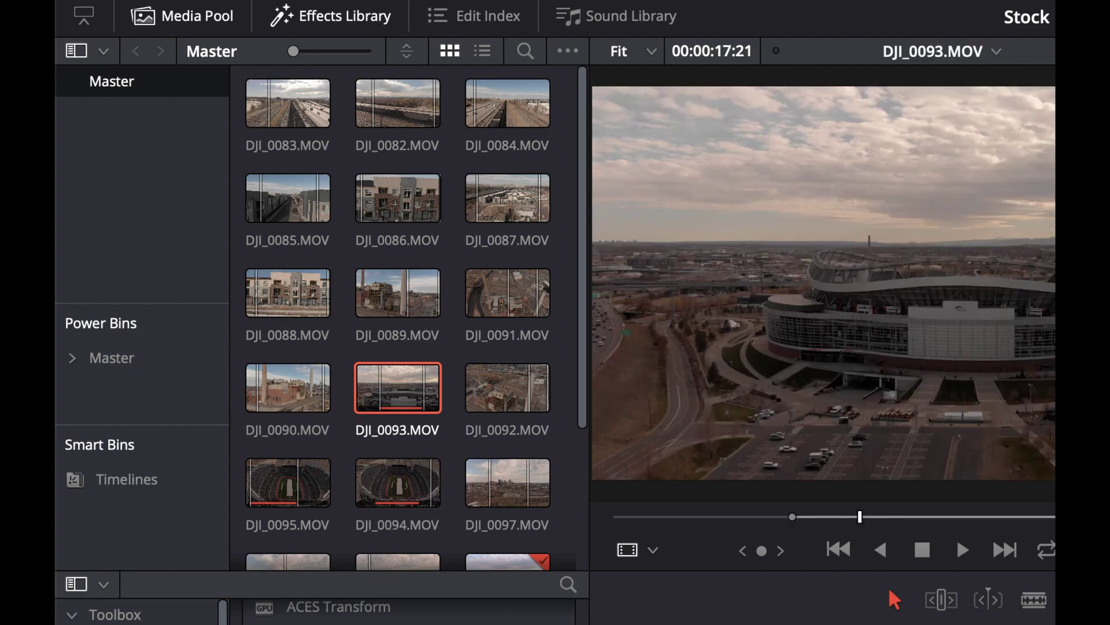
Step: Select DJI_0095 and delete its clip from Video 1
left_click(288, 482)
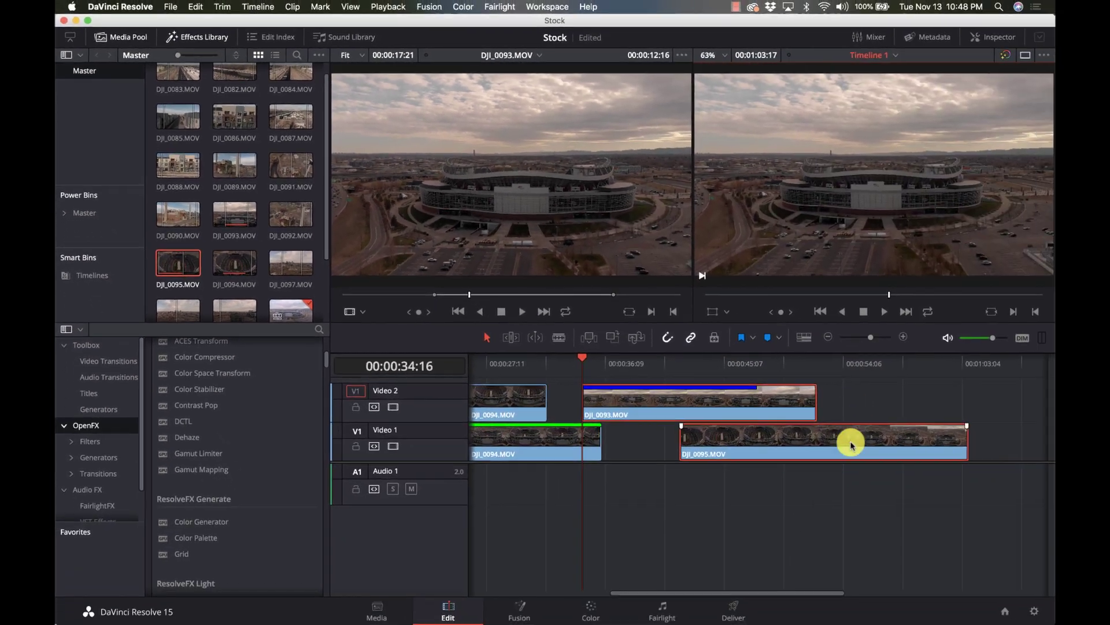
left_click(780, 484)
left_click(779, 455)
key("Delete")
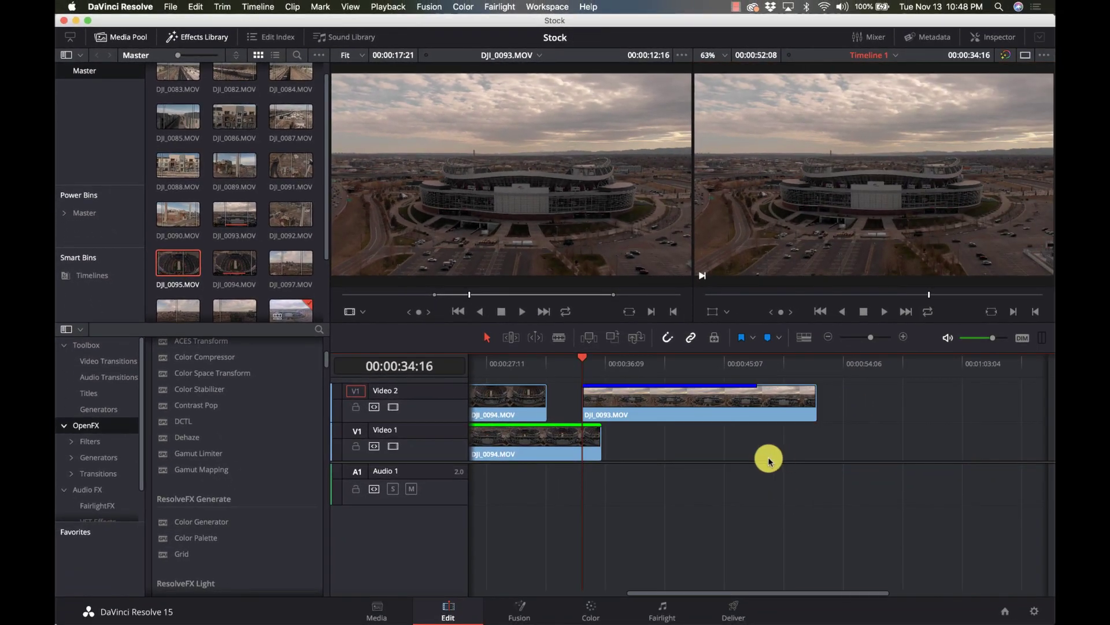
Step: Delete DJI_0093 from Video 2 and append a first source section after DJI_0094
left_click(740, 414)
key("Delete")
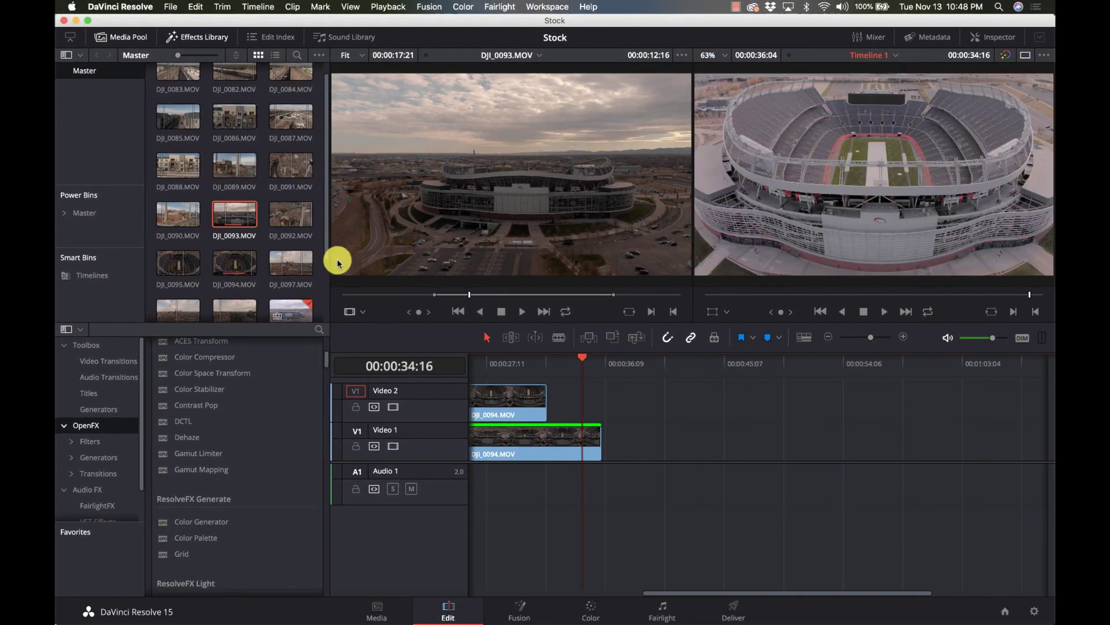
left_click(178, 262)
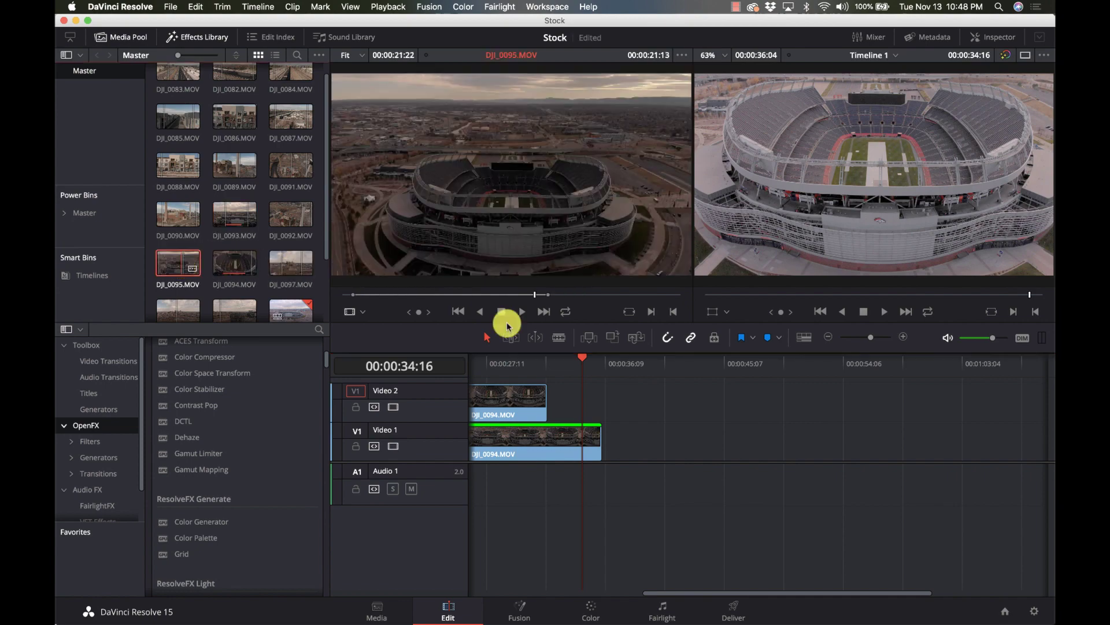
left_click_drag(546, 342, 293, 248)
left_click(363, 300)
left_click_drag(364, 300, 409, 301)
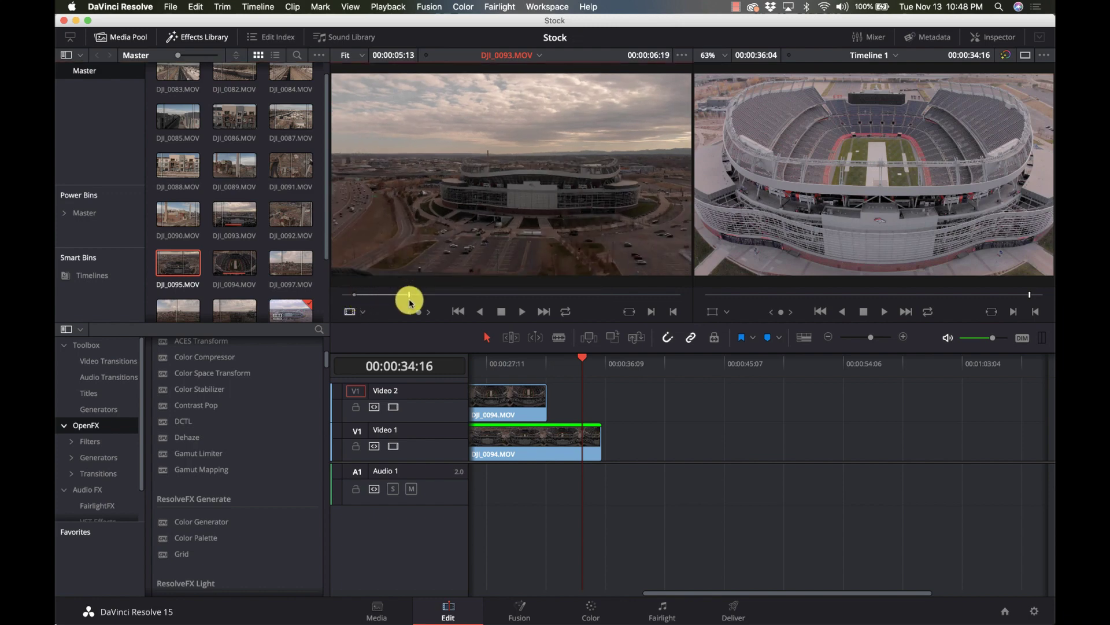
key("shift+F12")
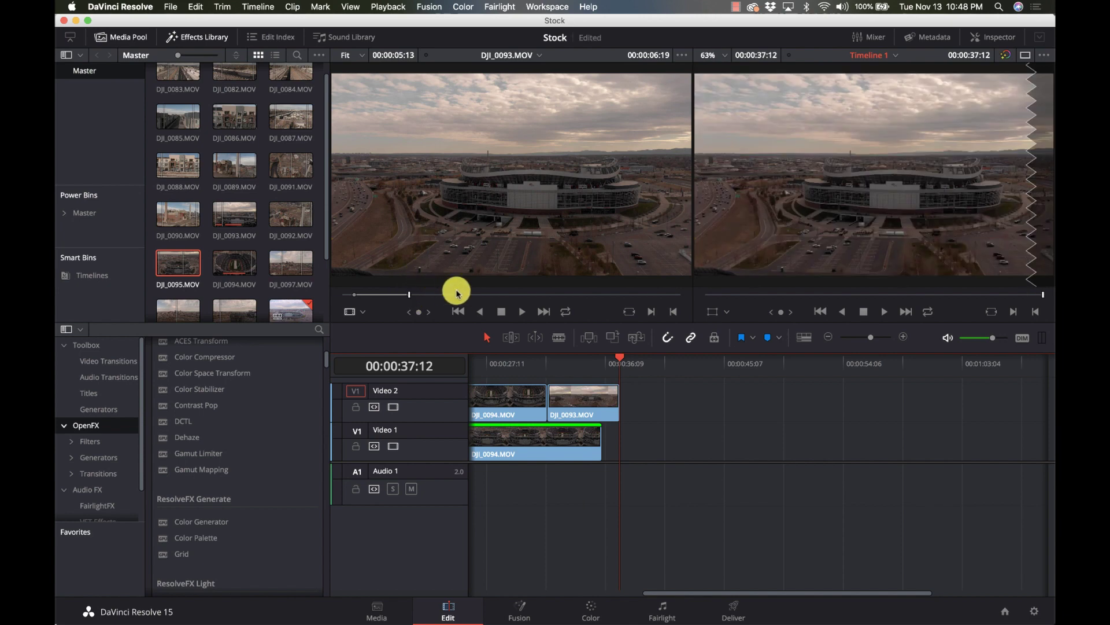
Step: Append two more DJI_0093 sections from later in the source clip to Video 2
left_click(464, 297)
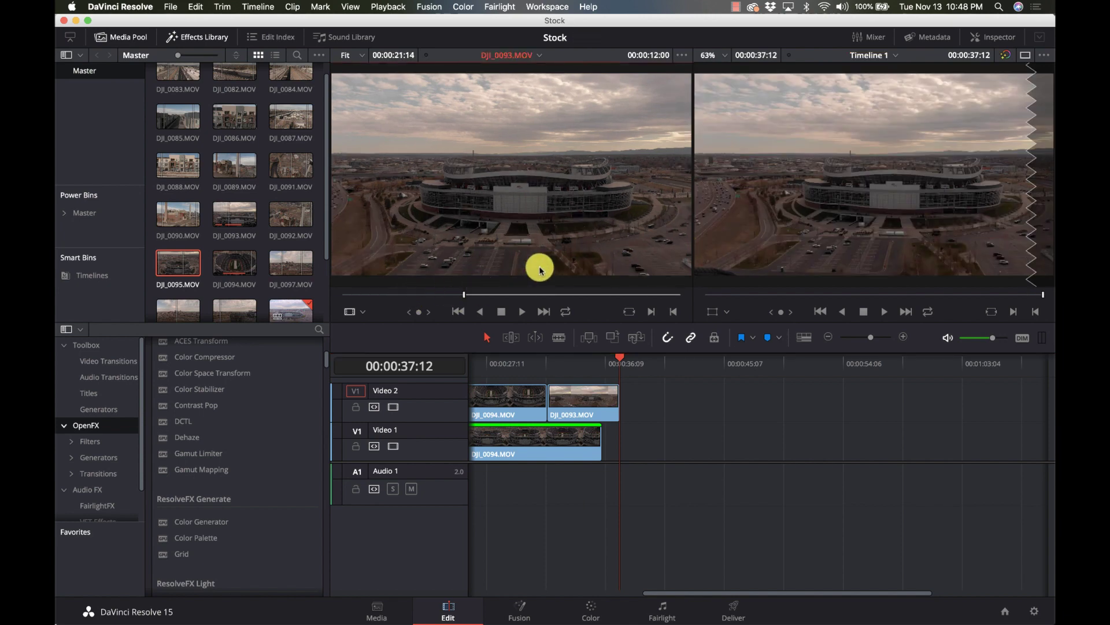
left_click(551, 298)
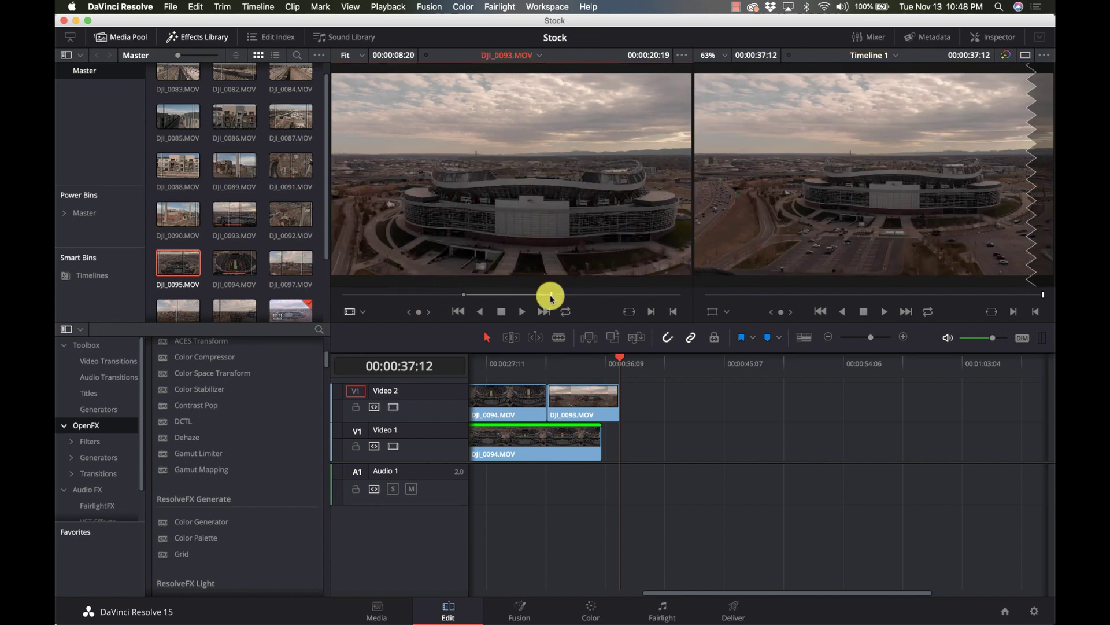
key("shift+F12")
left_click_drag(551, 298, 599, 298)
key("shift+F12")
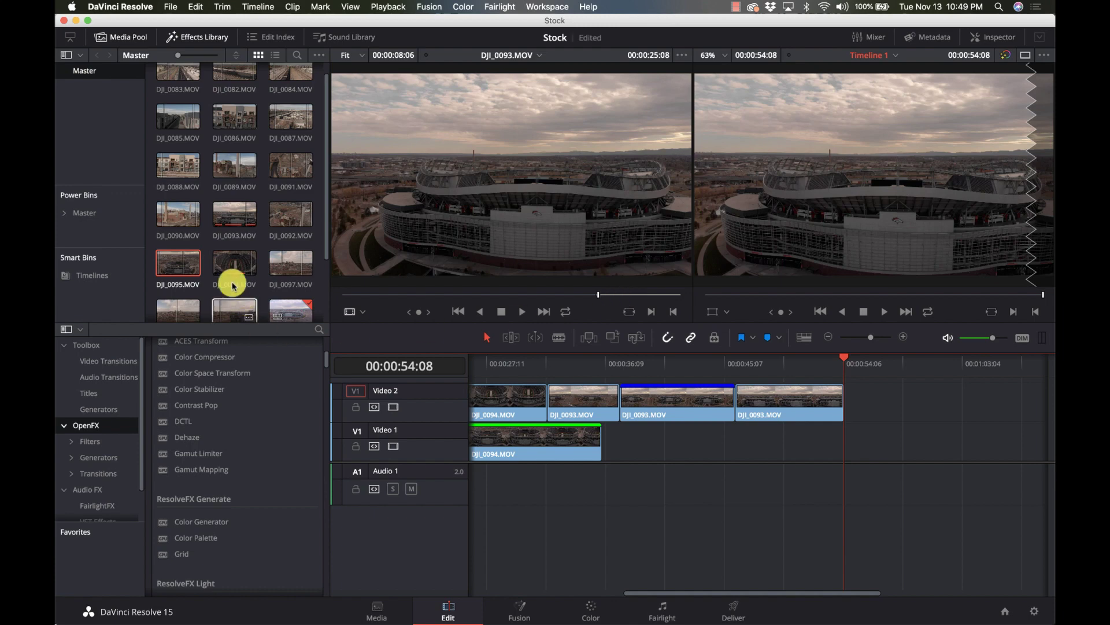
Step: Select the third Video 2 clip and show DJI_0093 in the source viewer
left_click(231, 263)
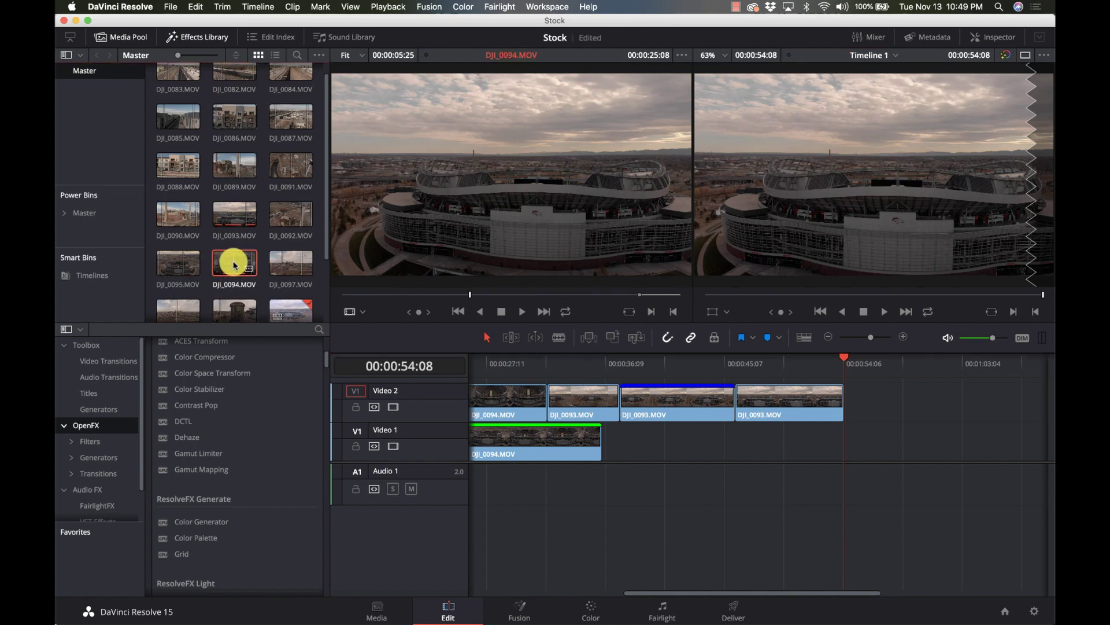
left_click(650, 405)
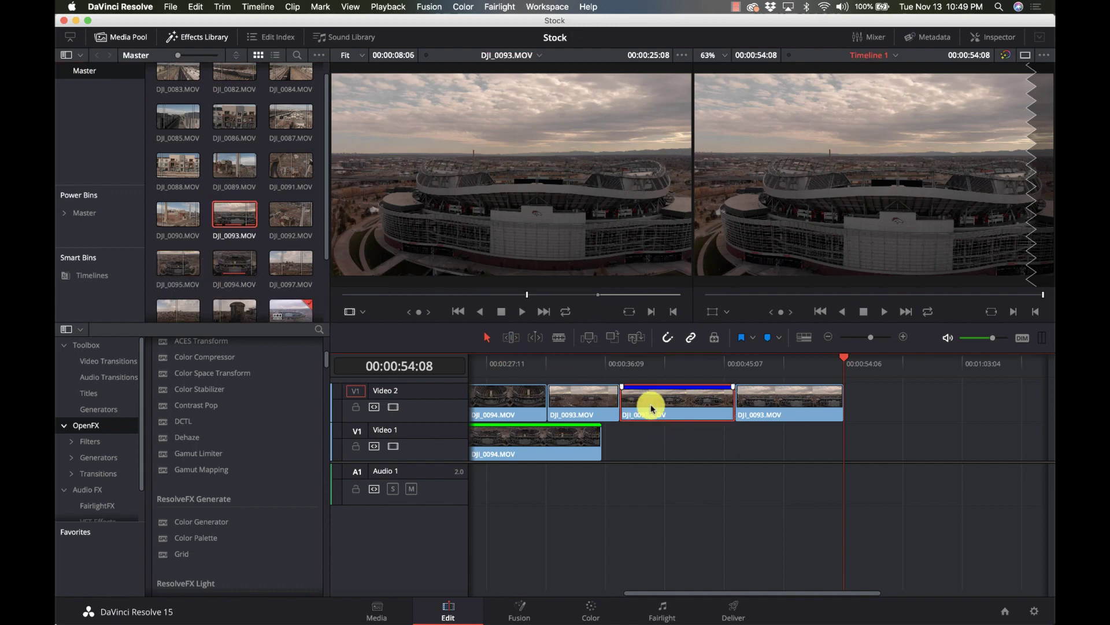
left_click(234, 218)
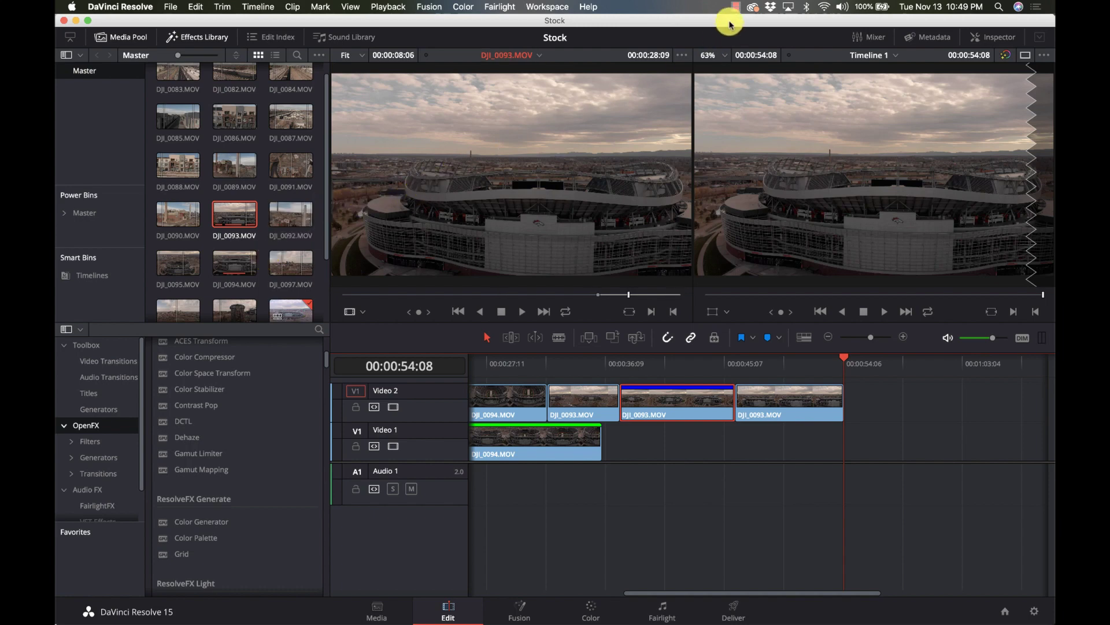
left_click(735, 7)
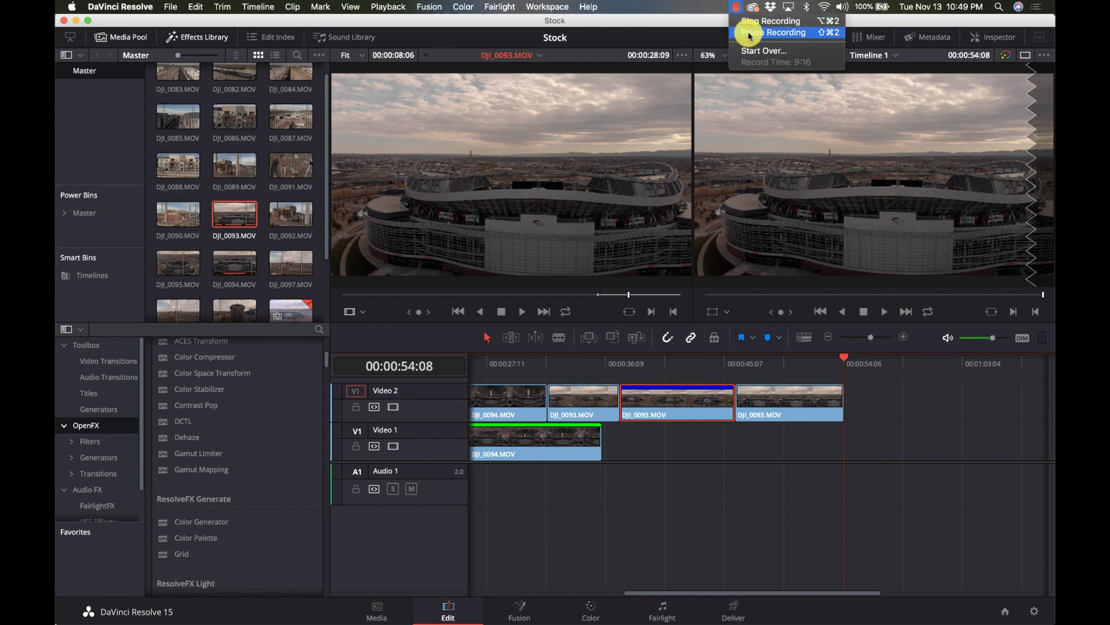
key("Escape")
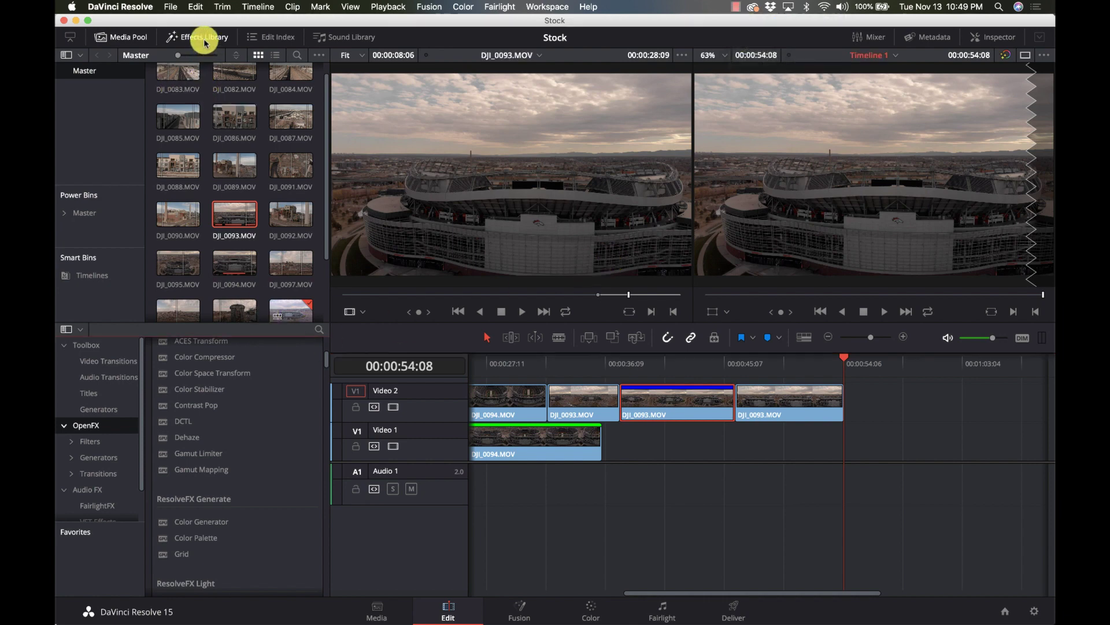
left_click(197, 37)
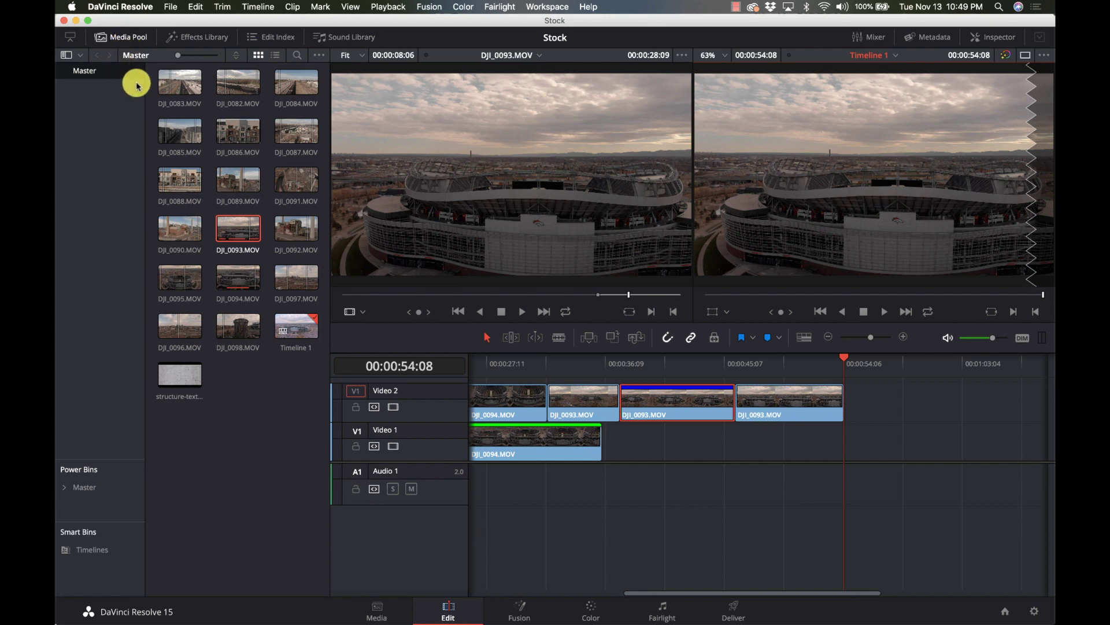
left_click(319, 57)
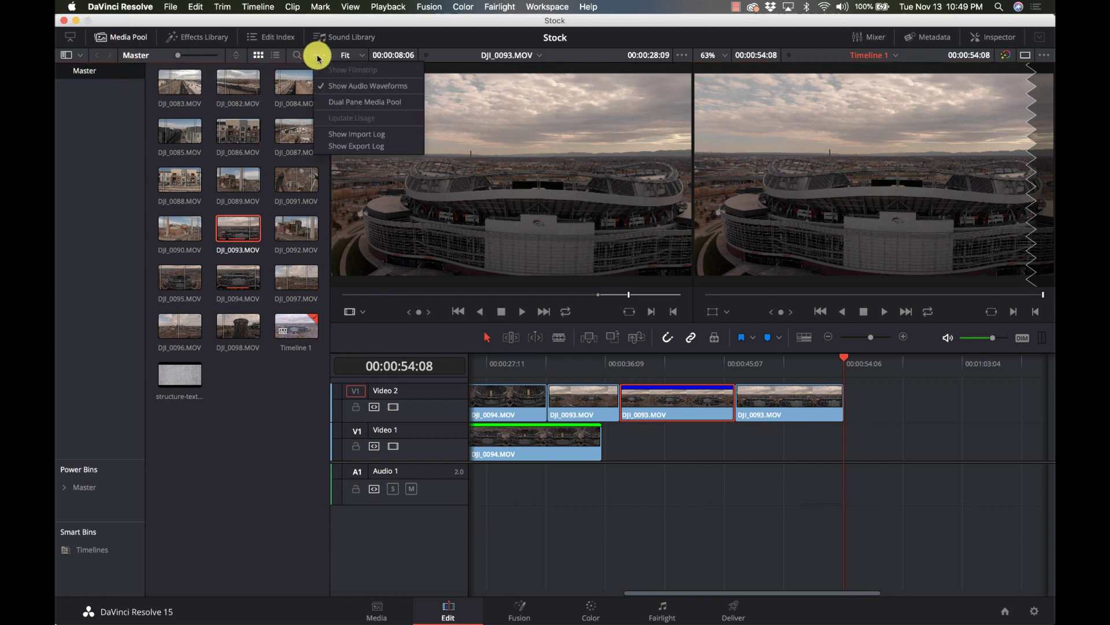
left_click(351, 102)
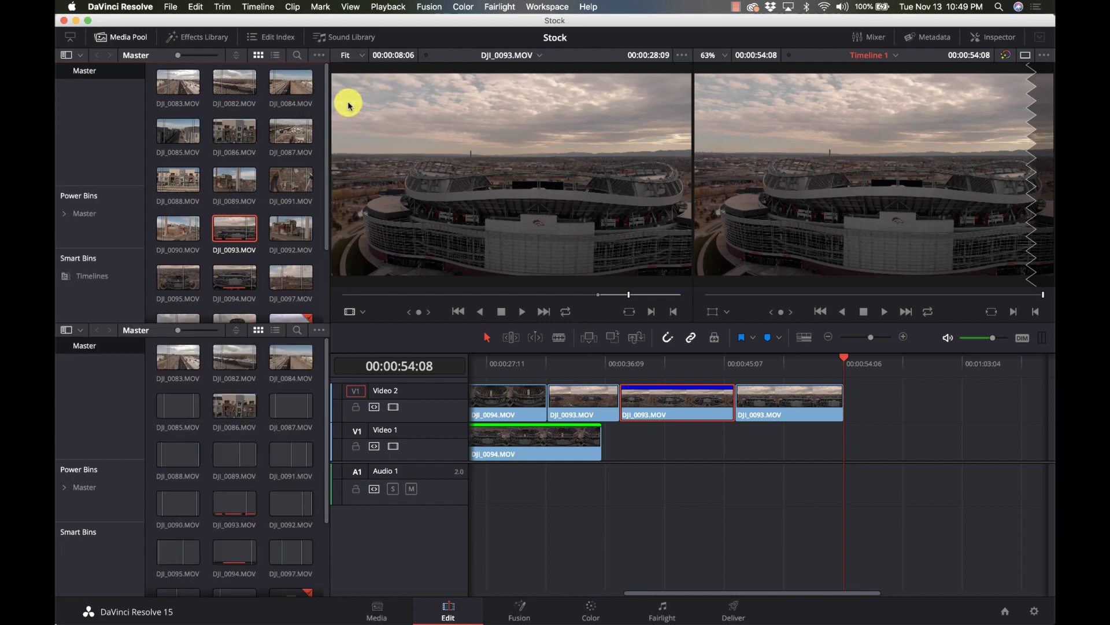
left_click(84, 487)
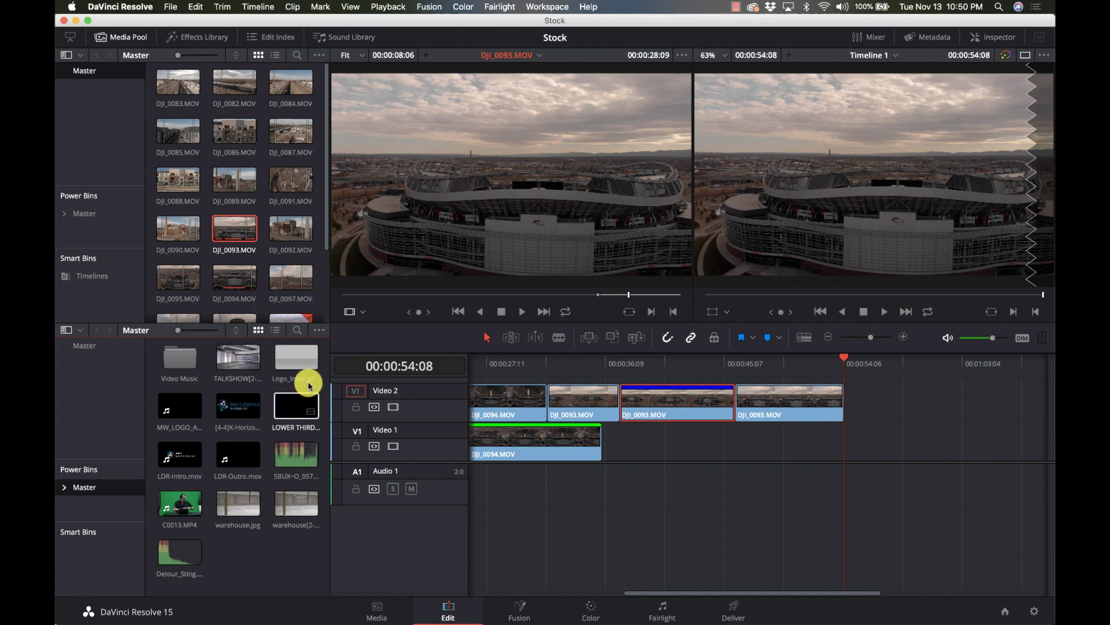
left_click(319, 336)
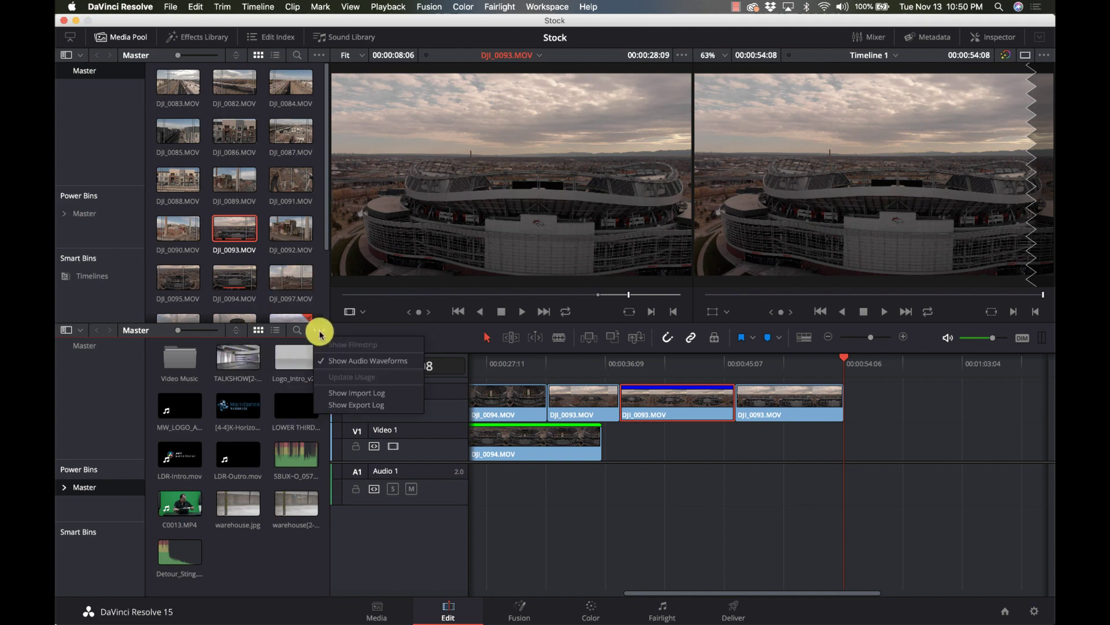
left_click(317, 335)
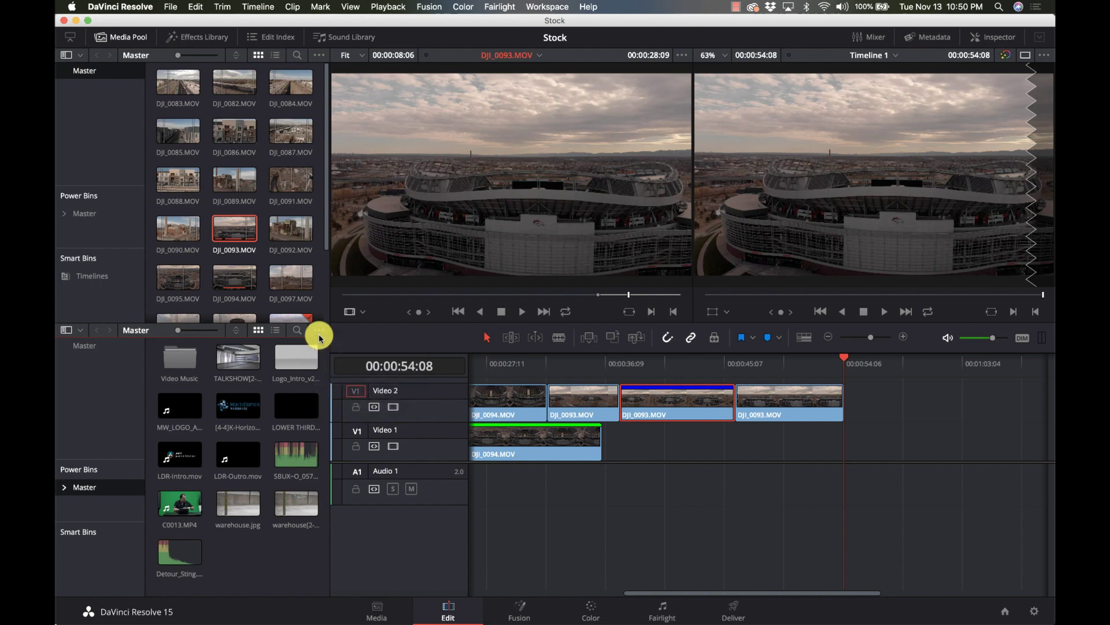
left_click(319, 56)
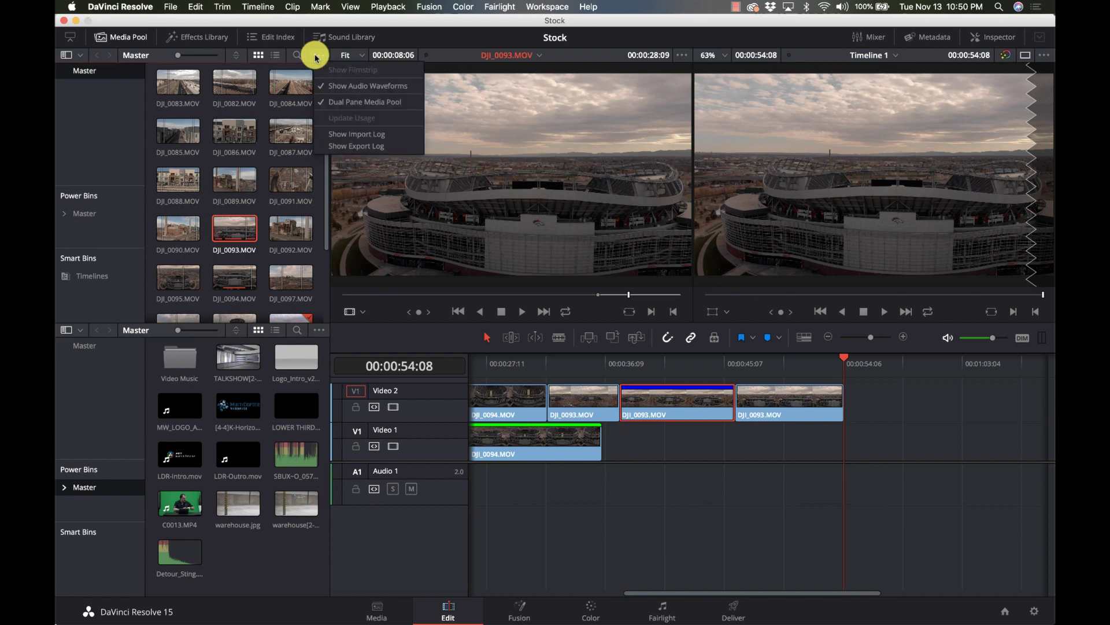
left_click(347, 101)
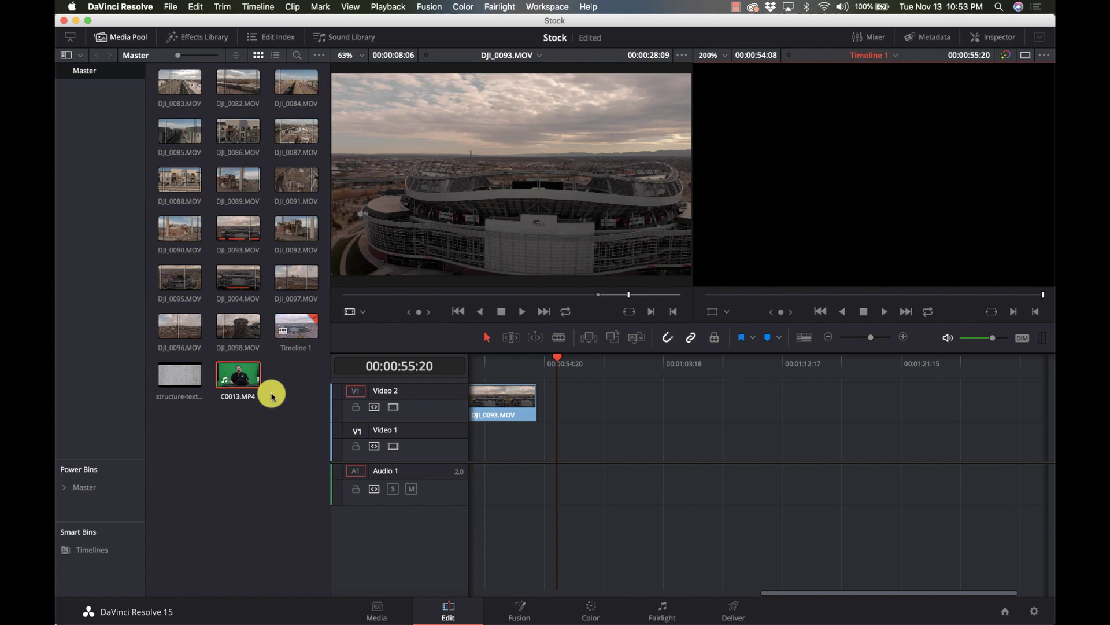
Step: Append C0013.MP4 to Video 2 and apply OpenFX Beauty to node 01 on the Color page
left_click_drag(237, 380, 543, 421)
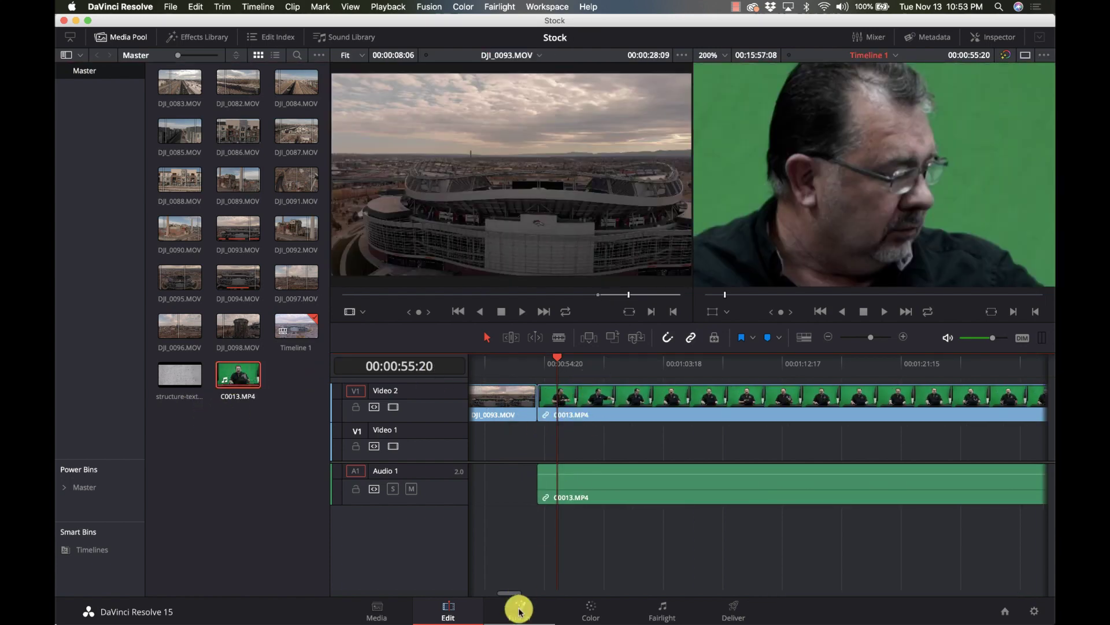
left_click(595, 615)
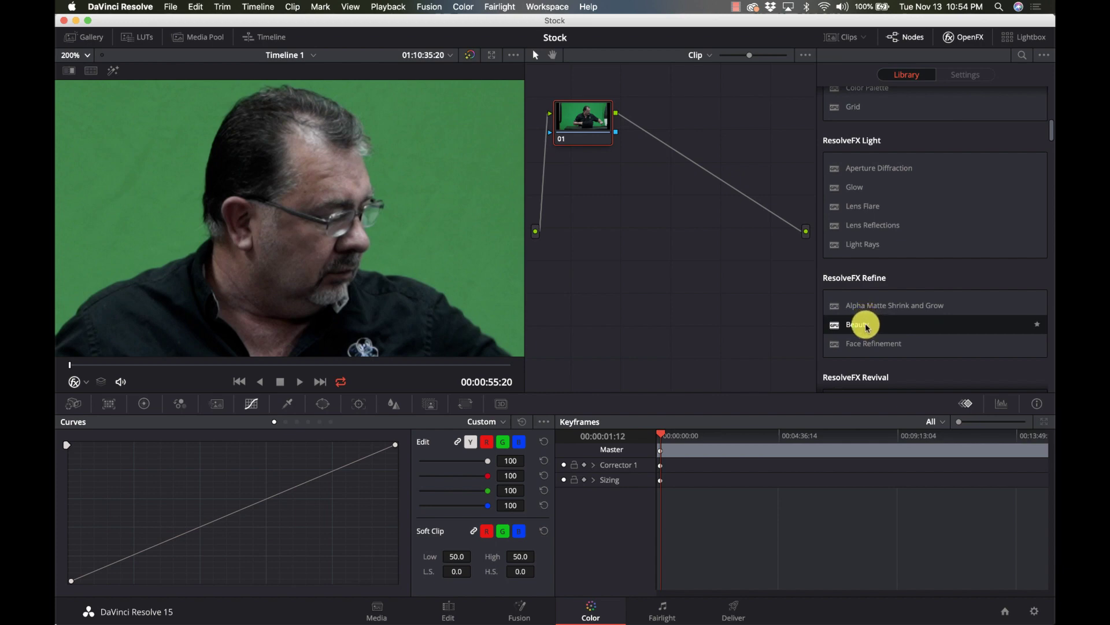
left_click_drag(867, 327, 582, 117)
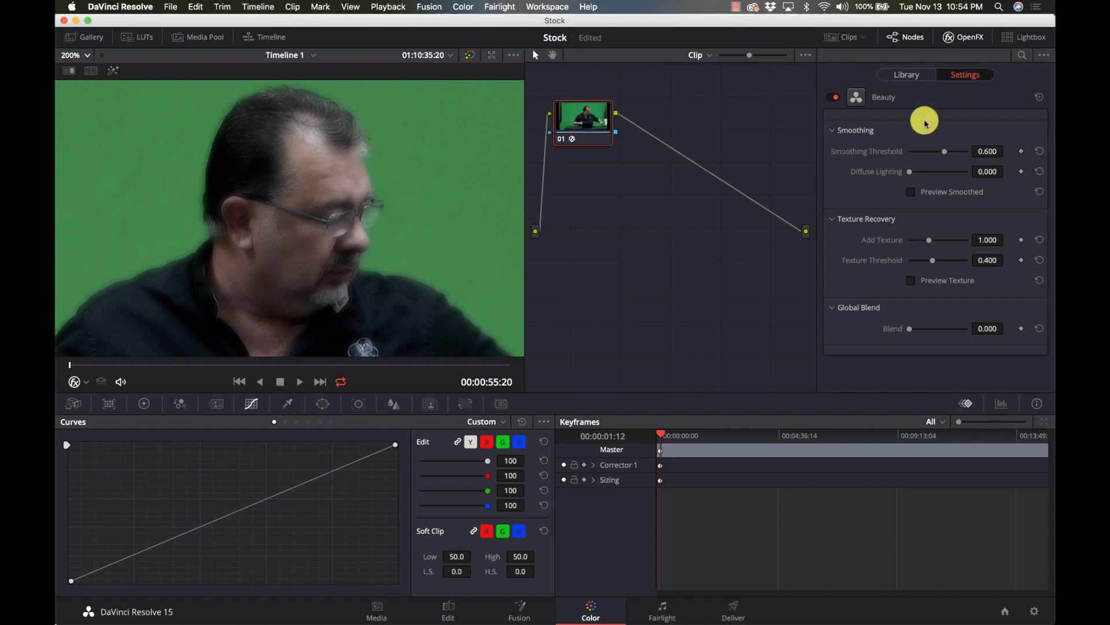
Step: Set Beauty's Smoothing Threshold to 0.255 and Add Texture to 2.877
mouse_move(947, 154)
left_mouse_down()
mouse_move(897, 159)
mouse_move(931, 155)
left_mouse_up()
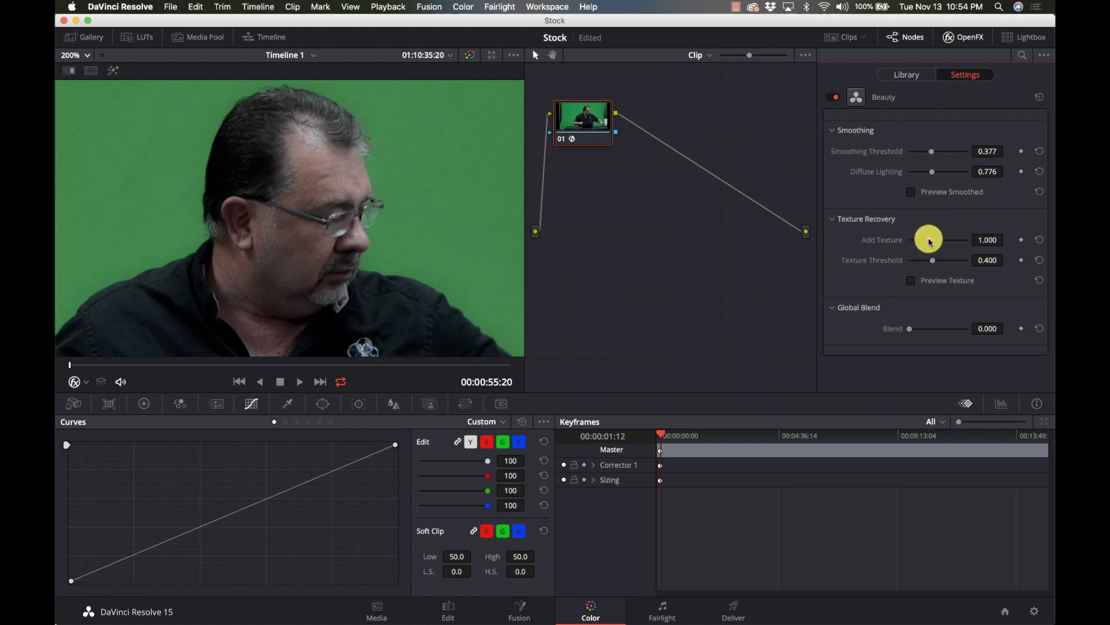
left_click_drag(925, 241, 966, 233)
mouse_move(931, 152)
left_mouse_down()
mouse_move(922, 151)
mouse_move(939, 154)
left_mouse_up()
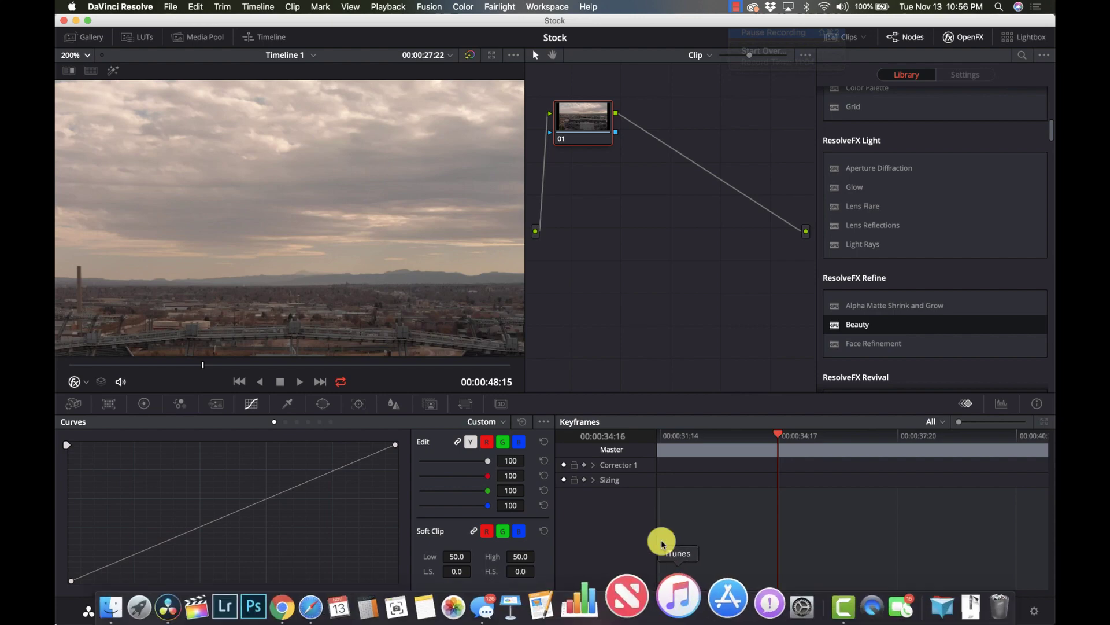
Step: On the Fairlight page, add Multiband Compressor to C0013.MP4's audio with mid crossover 366
left_click(670, 616)
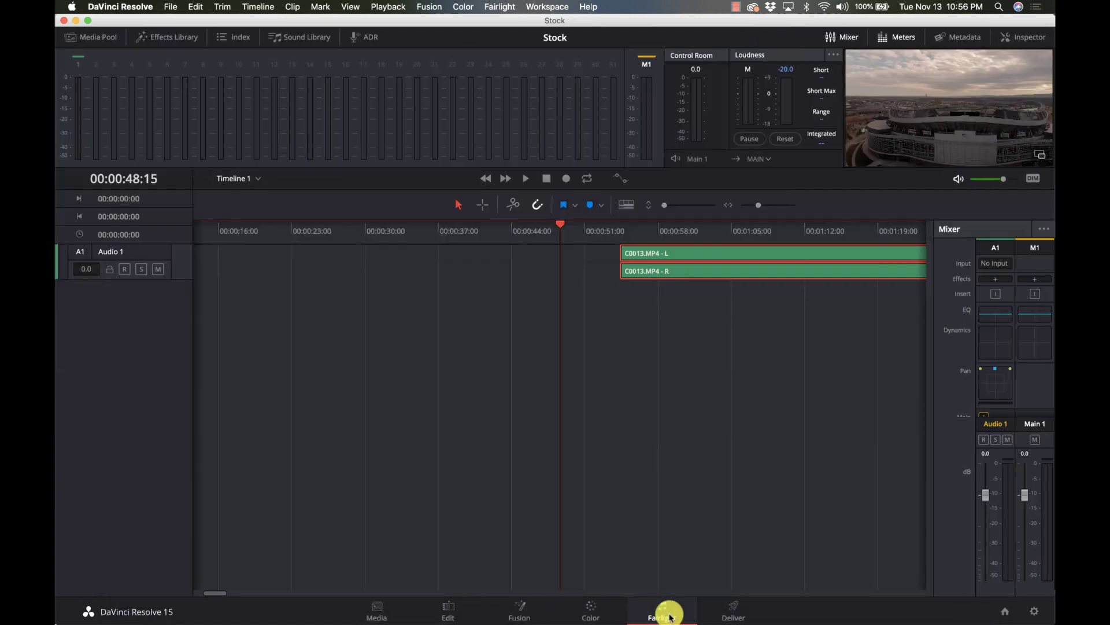
scroll(688, 476, "right", 10)
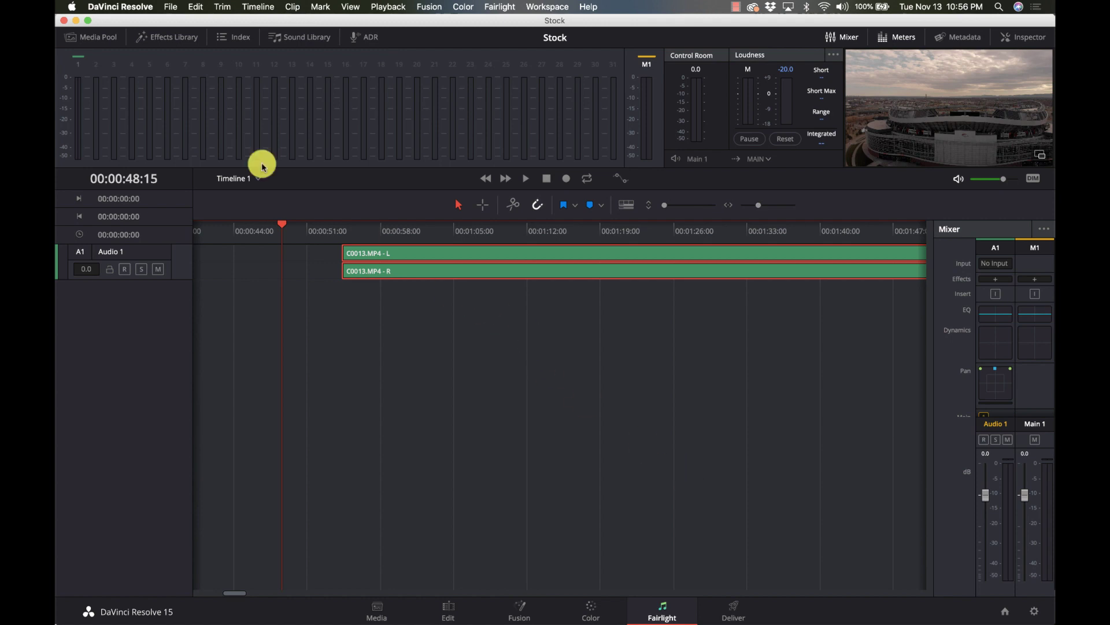
left_click(176, 38)
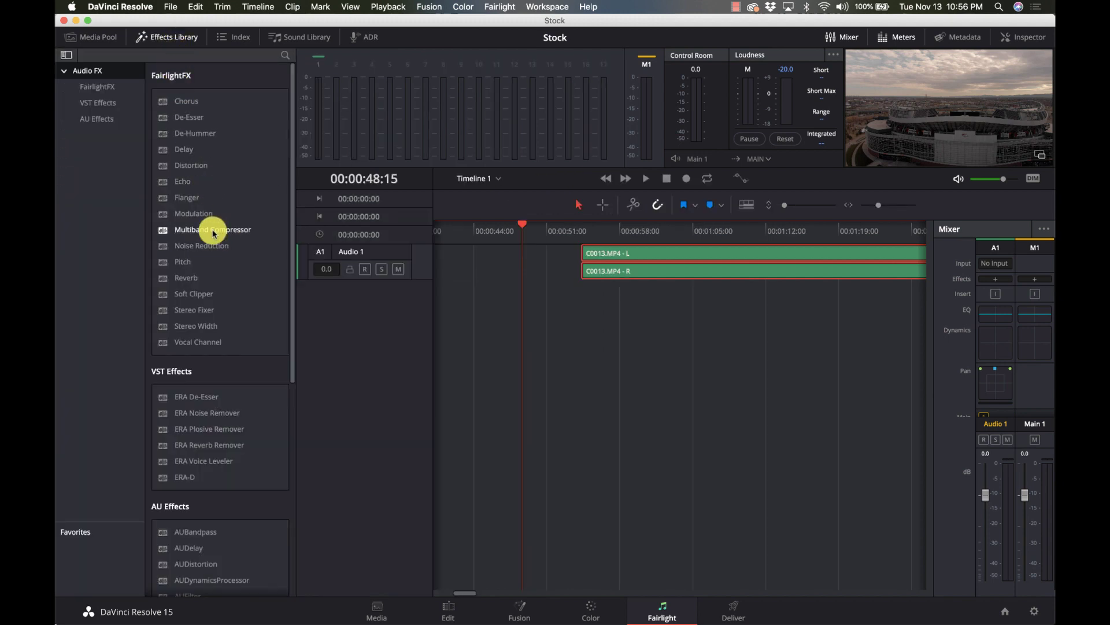
left_click_drag(214, 230, 614, 260)
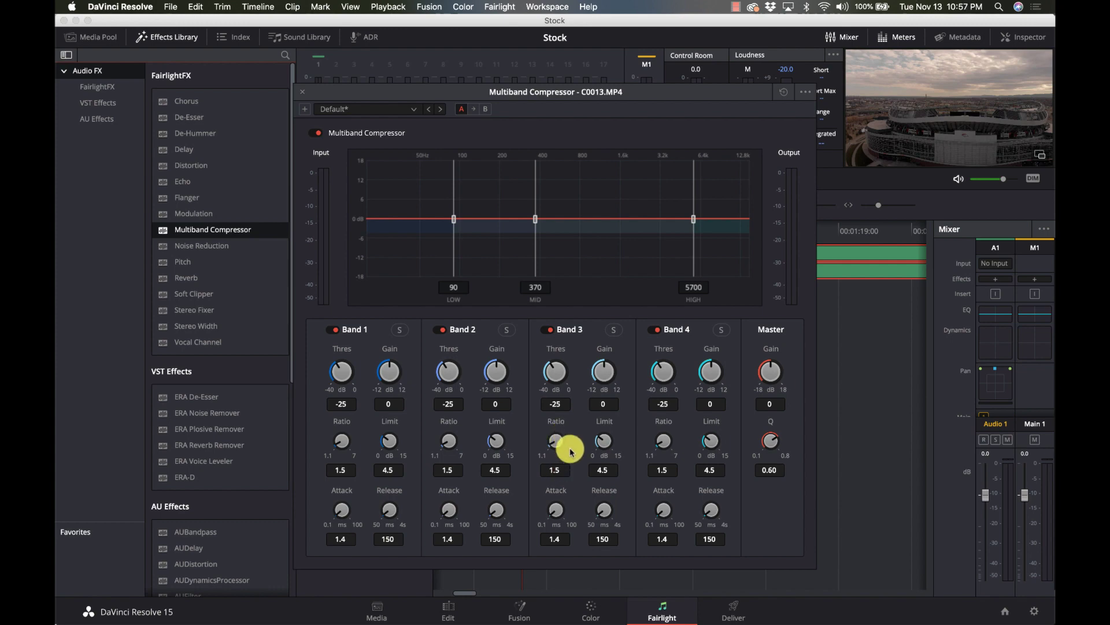
left_click_drag(535, 220, 534, 227)
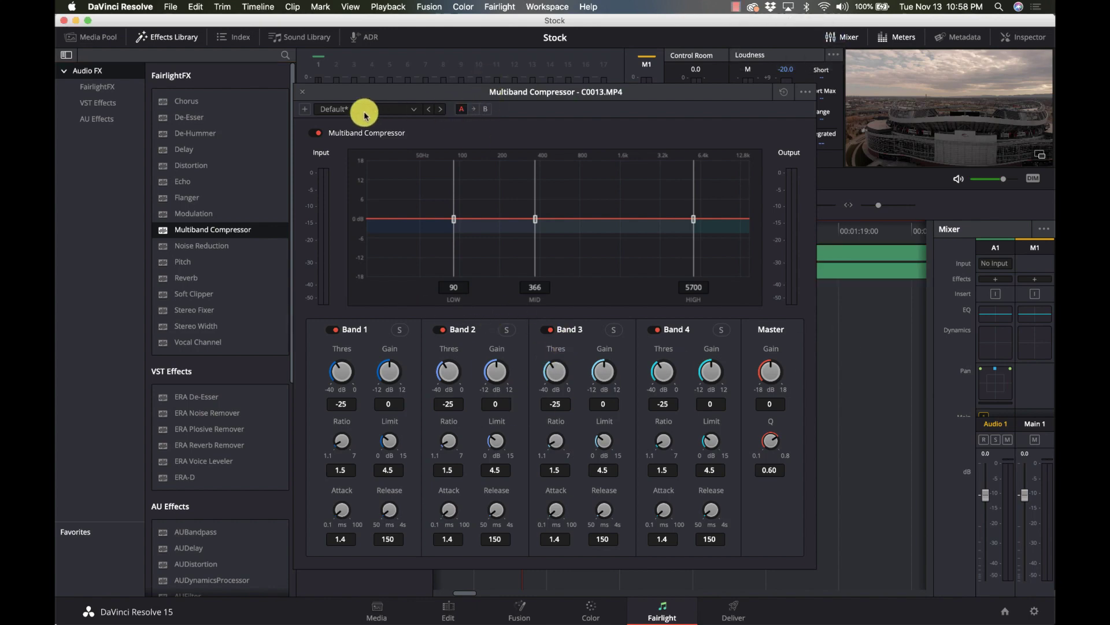
left_click(305, 94)
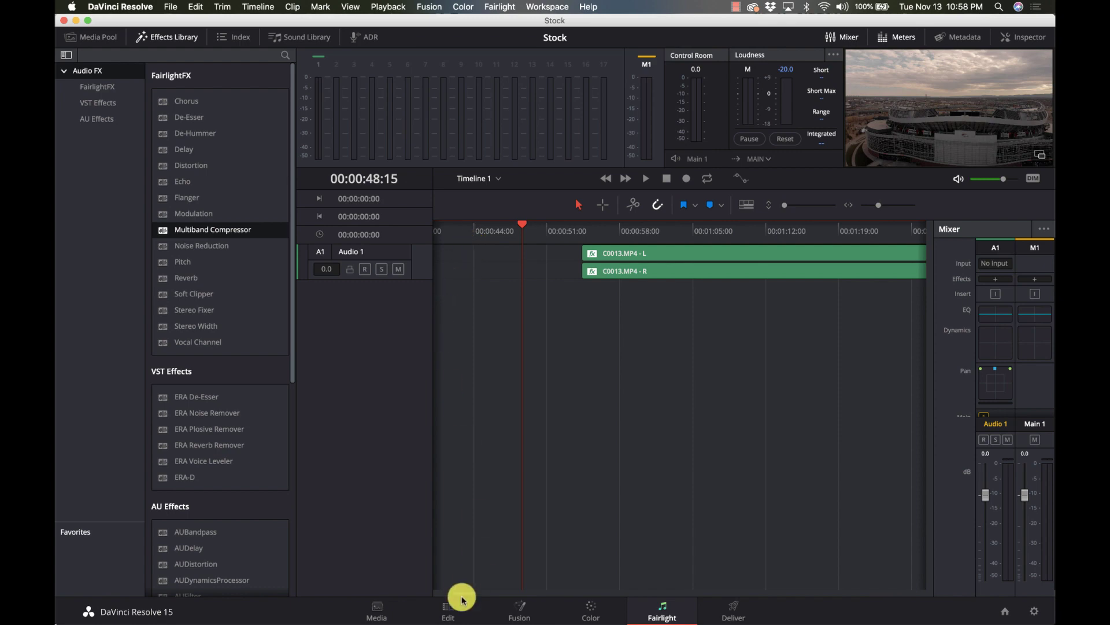
Step: On the Edit page, preview DJI_0093 and DJI_0094, then match-frame DJI_0093.MOV into the source viewer
left_click(448, 615)
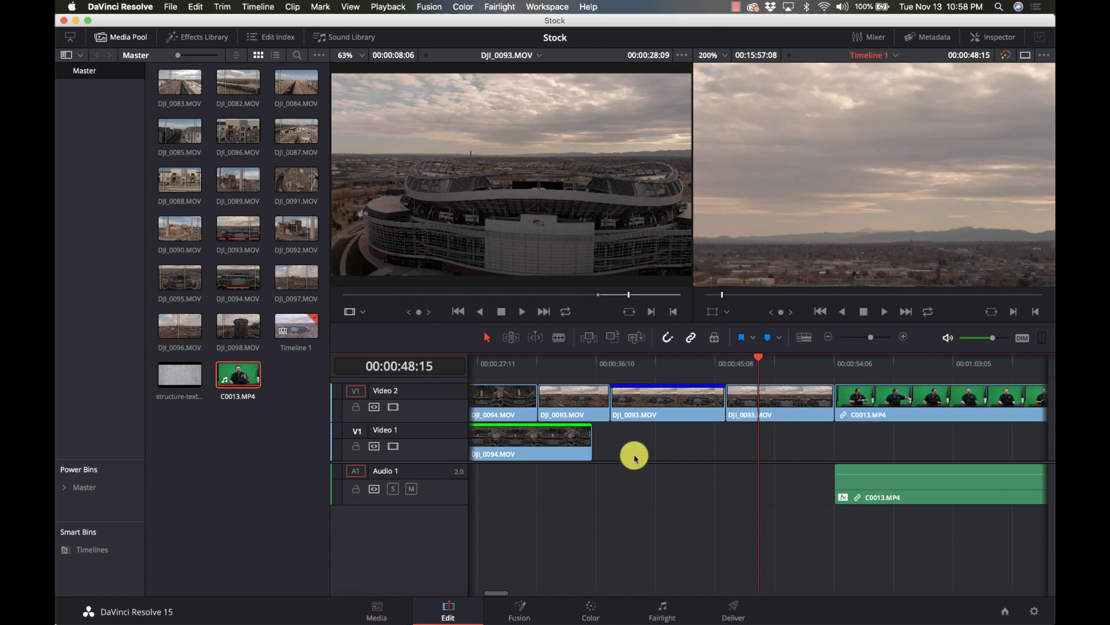
left_click(244, 225)
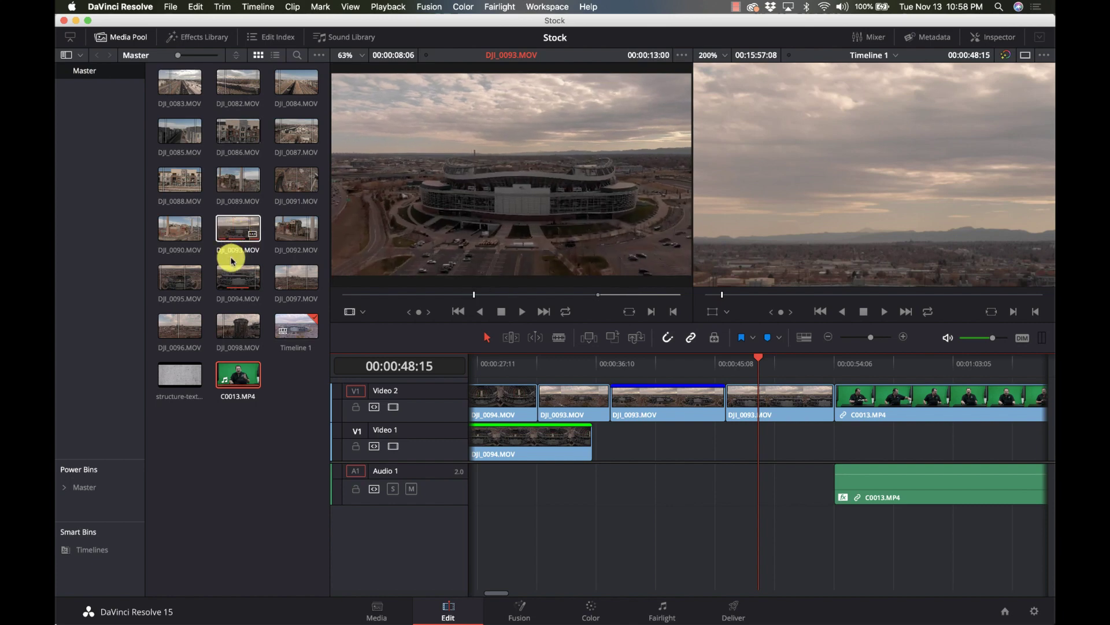
left_click(232, 287)
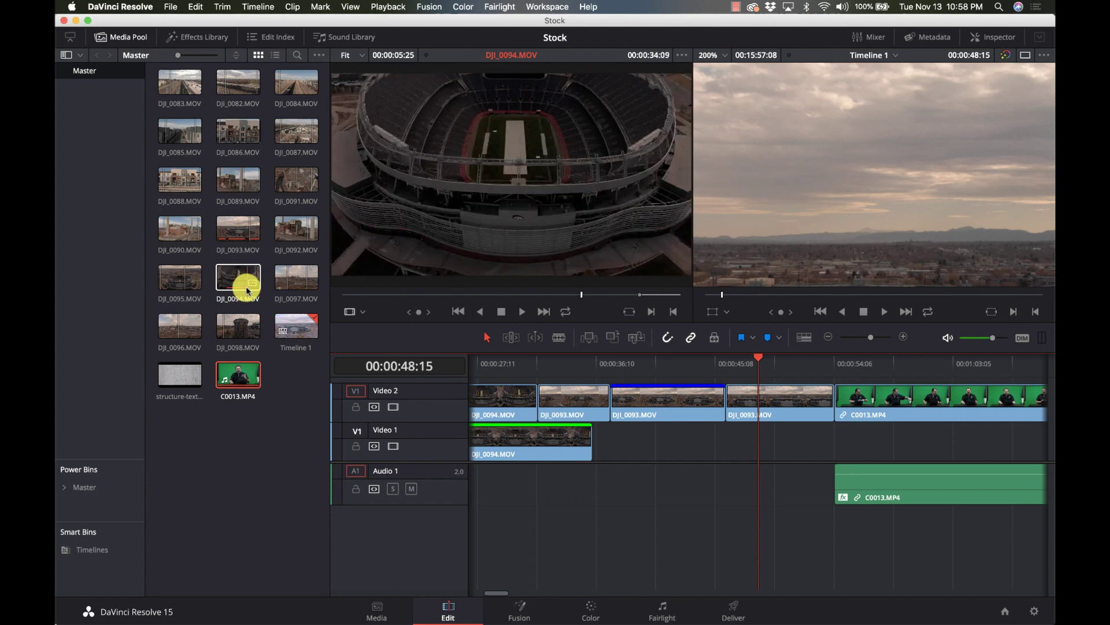
key("f")
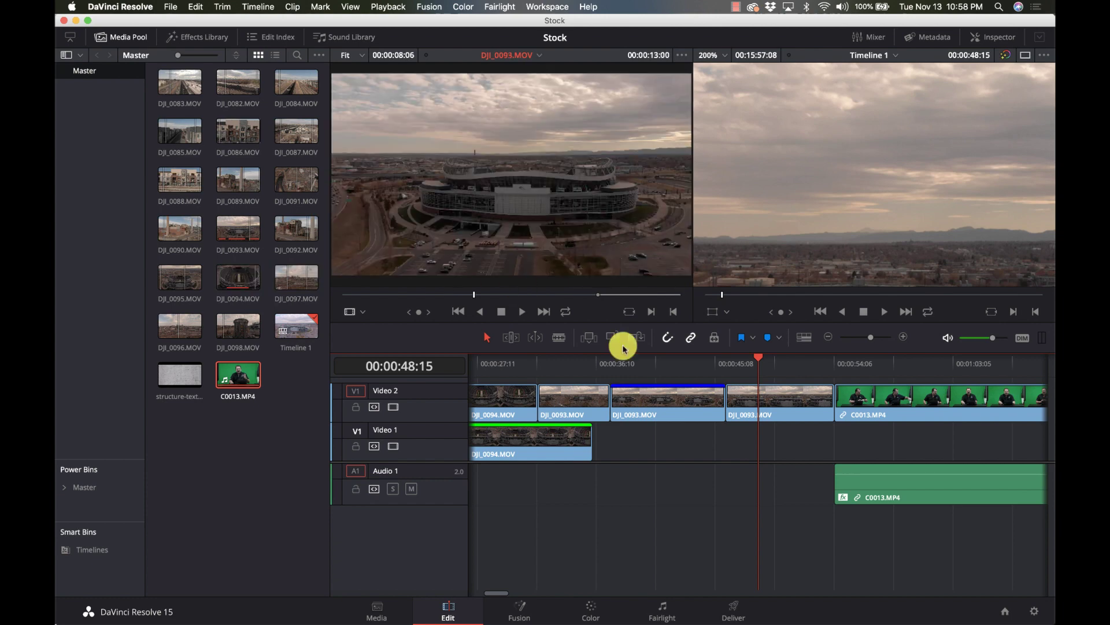